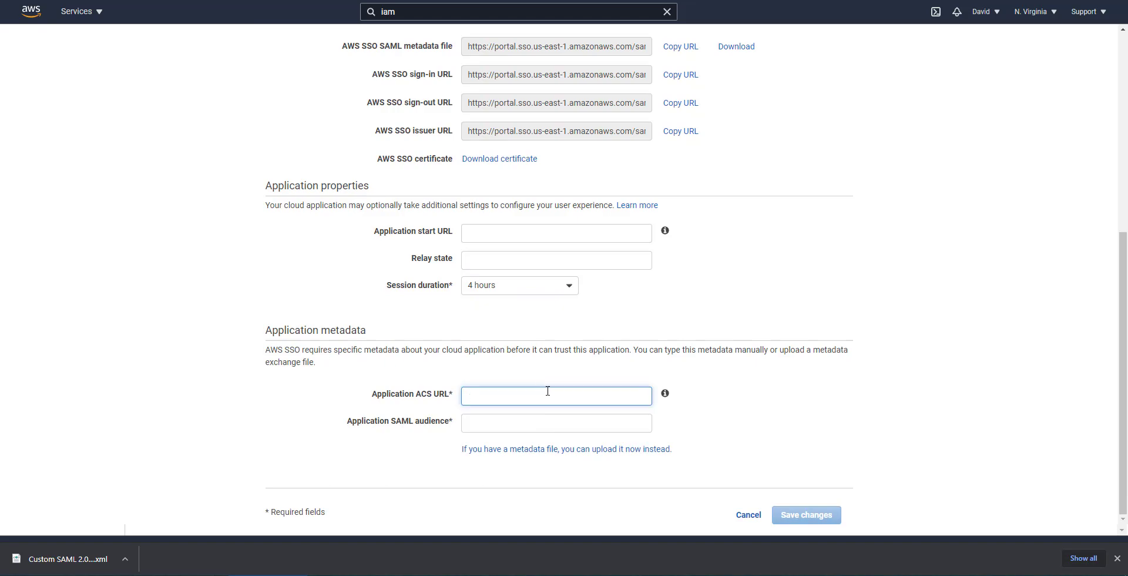
{"action": "key", "text": "ctrl+Tab"}
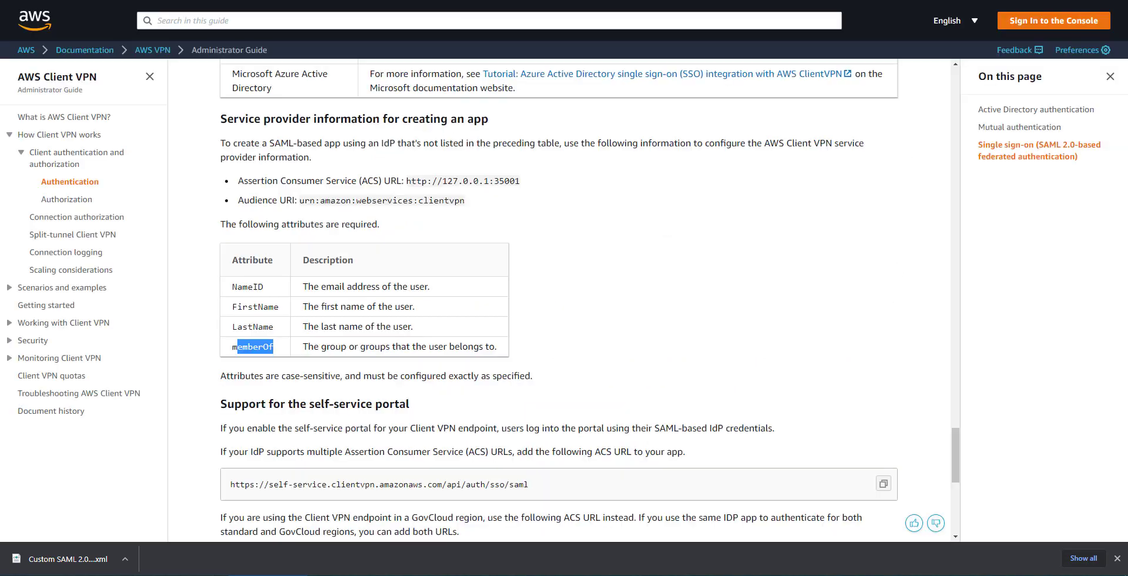
{"action": "left_click", "coordinate": [443, 345]}
{"action": "scroll", "coordinate": [442, 349], "scroll_direction": "down", "scroll_amount": 2}
{"action": "scroll", "coordinate": [443, 356], "scroll_direction": "up", "scroll_amount": 1}
{"action": "scroll", "coordinate": [448, 366], "scroll_direction": "up", "scroll_amount": 3}
{"action": "scroll", "coordinate": [434, 347], "scroll_direction": "down", "scroll_amount": 6}
{"action": "scroll", "coordinate": [402, 311], "scroll_direction": "up", "scroll_amount": 6}
{"action": "left_click_drag", "start_coordinate": [406, 299], "coordinate": [520, 299]}
{"action": "key", "text": "ctrl+c"}
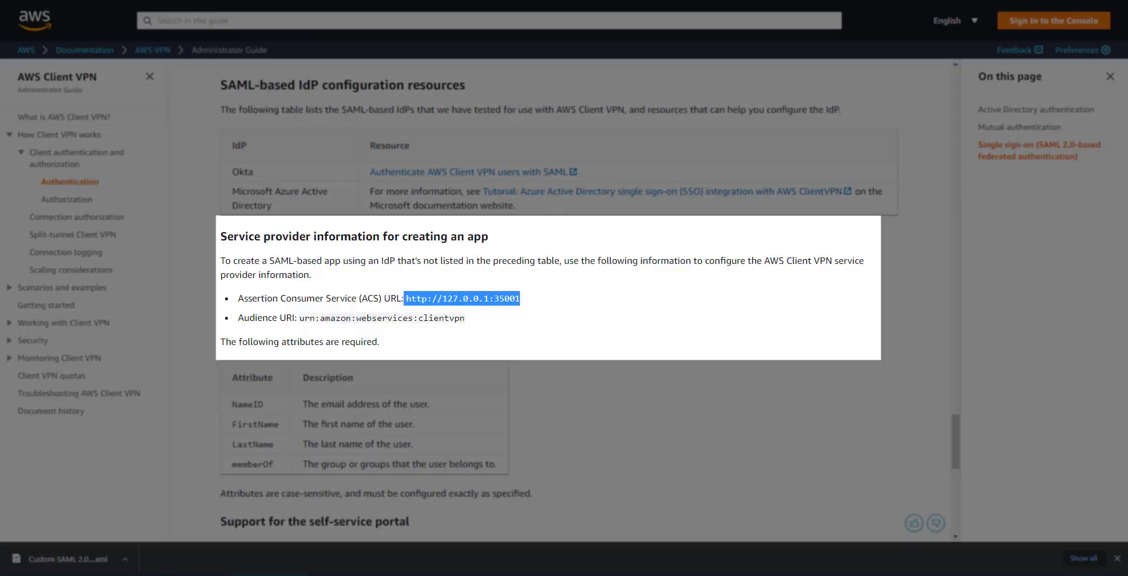
{"action": "key", "text": "ctrl+shift+Tab"}
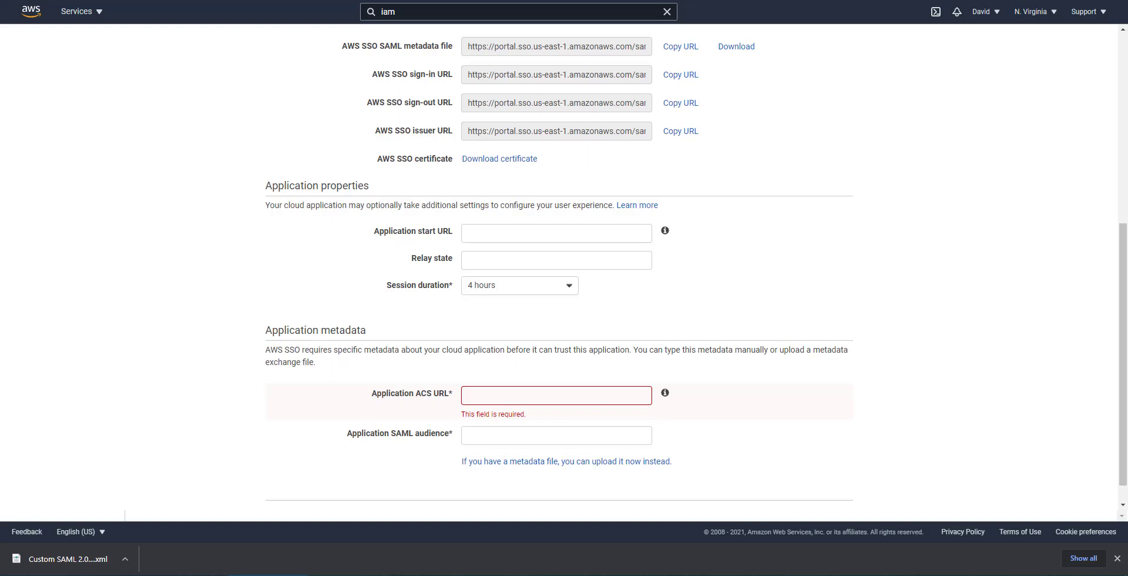
{"action": "key", "text": "ctrl+v"}
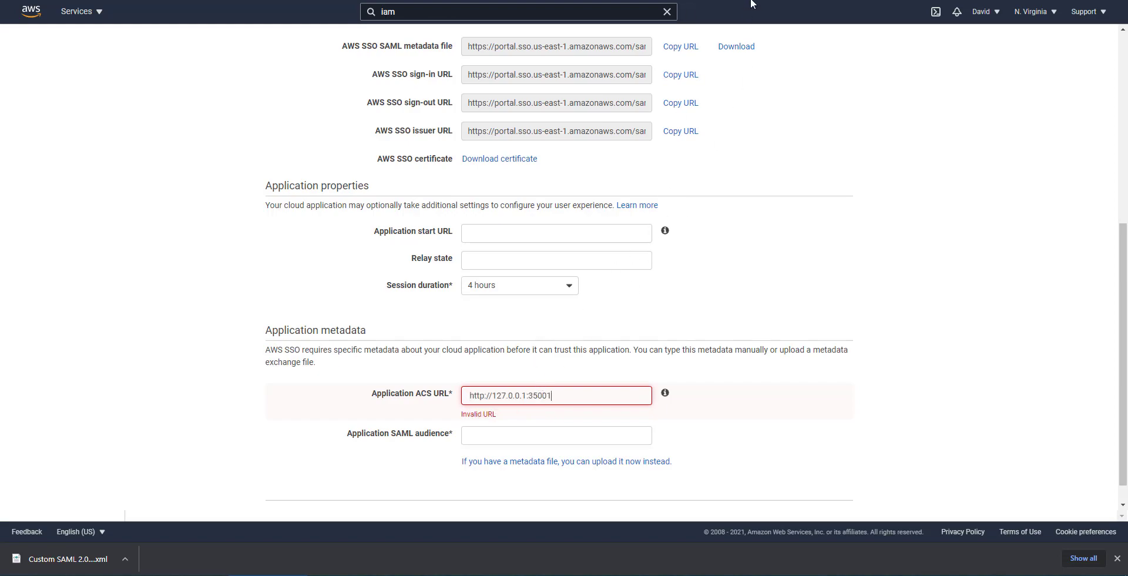
Step: Copy the audience URI urn:amazon:webservices:clientvpn from the AWS Client VPN guide into the Application SAML audience
{"action": "key", "text": "ctrl+Tab"}
{"action": "left_click_drag", "start_coordinate": [463, 318], "coordinate": [299, 318]}
{"action": "key", "text": "ctrl+c"}
{"action": "key", "text": "ctrl+Tab"}
{"action": "left_click", "coordinate": [526, 436]}
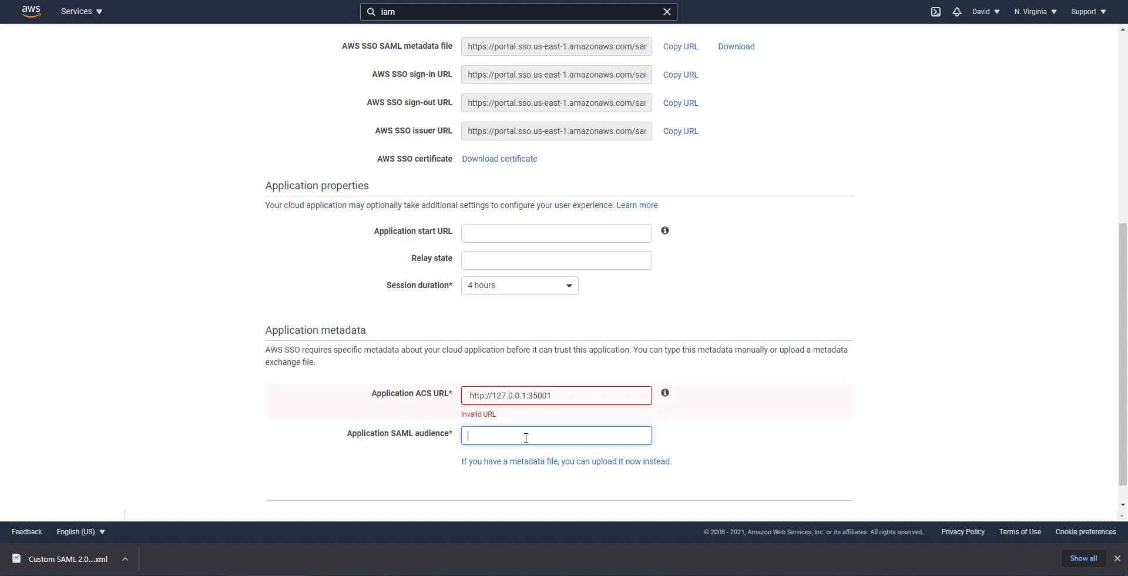
{"action": "key", "text": "ctrl+v"}
Step: Remove the leading space from the Application ACS URL and save the application configuration
{"action": "left_click", "coordinate": [612, 421]}
{"action": "left_click", "coordinate": [575, 399]}
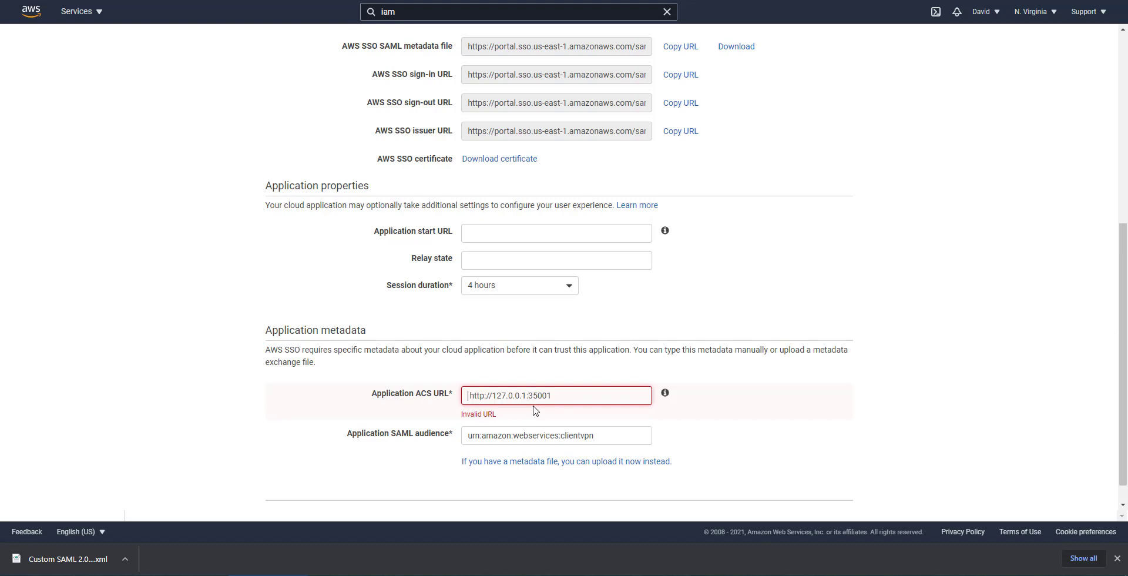
{"action": "key", "text": "Delete"}
{"action": "left_click_drag", "start_coordinate": [546, 423], "coordinate": [452, 427]}
{"action": "left_click", "coordinate": [531, 313]}
{"action": "scroll", "coordinate": [544, 349], "scroll_direction": "down", "scroll_amount": 1}
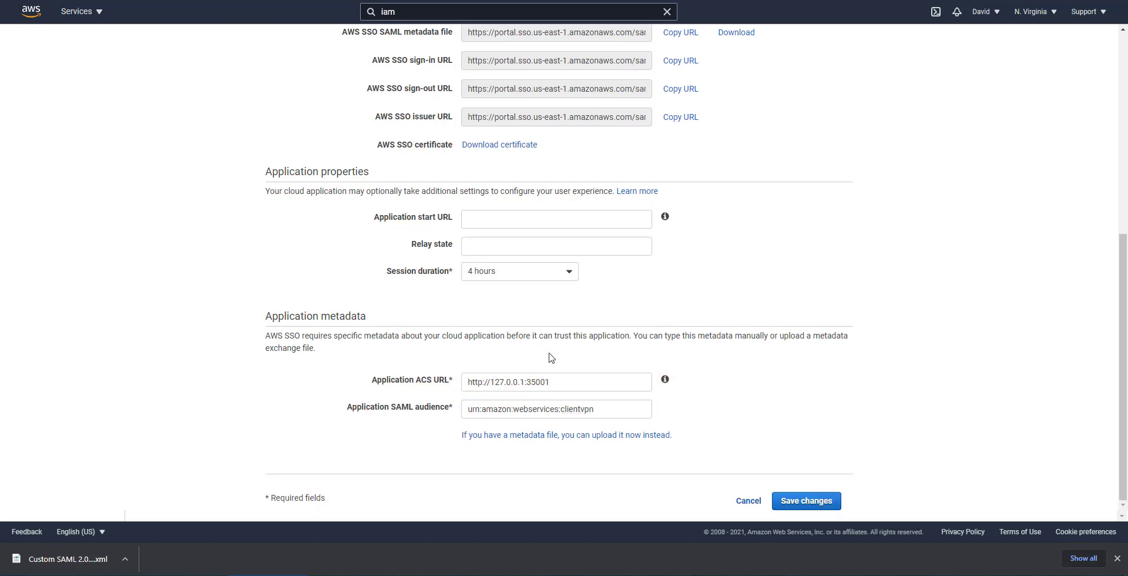
{"action": "left_click", "coordinate": [816, 497]}
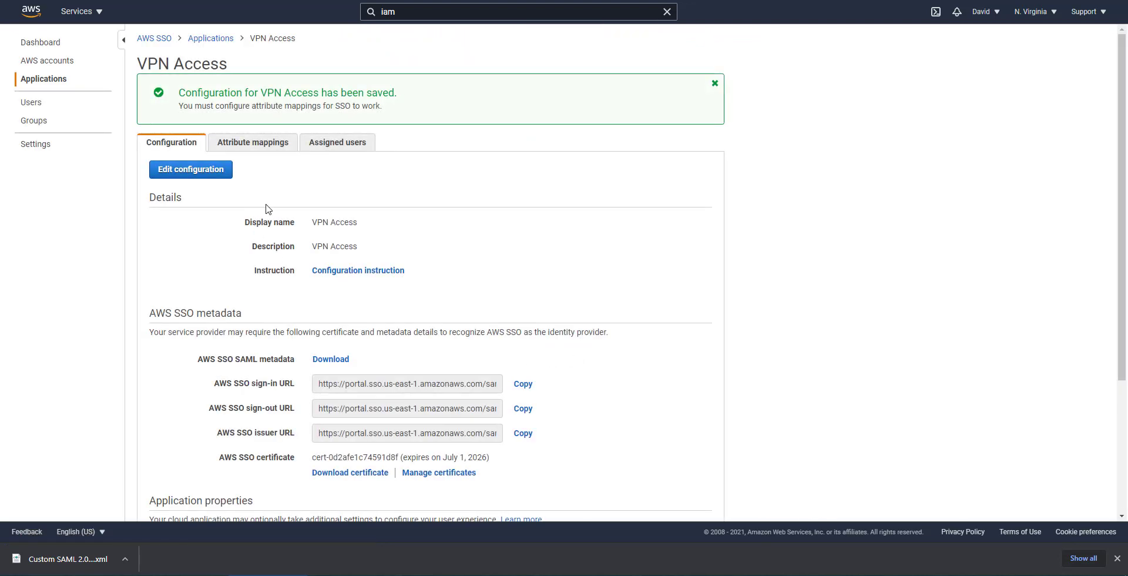
Step: Assign the first listed user to the VPN Access application
{"action": "left_click", "coordinate": [336, 144]}
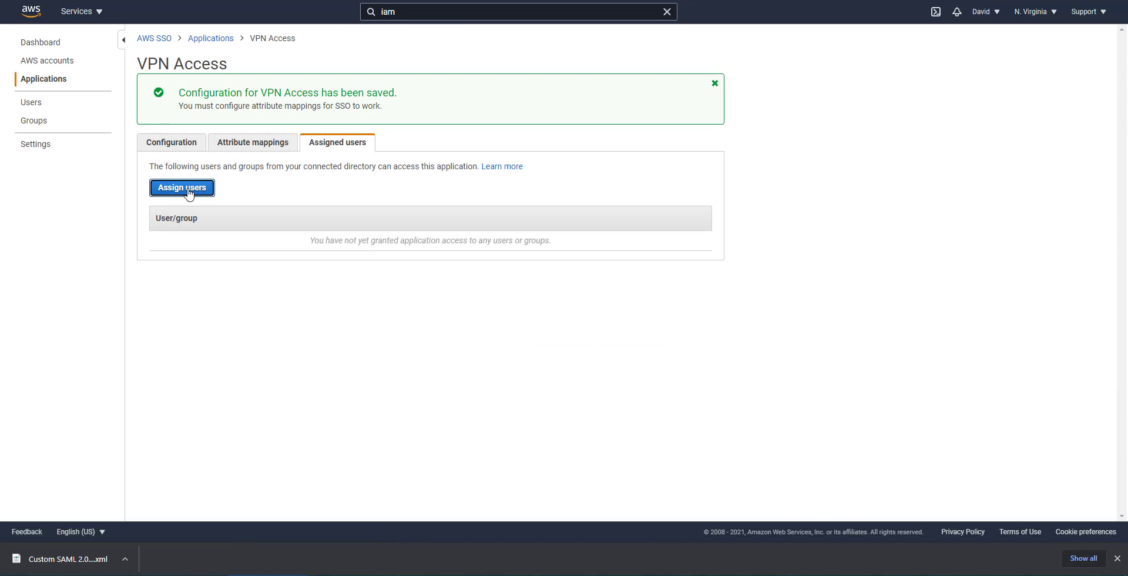
{"action": "left_click", "coordinate": [186, 188]}
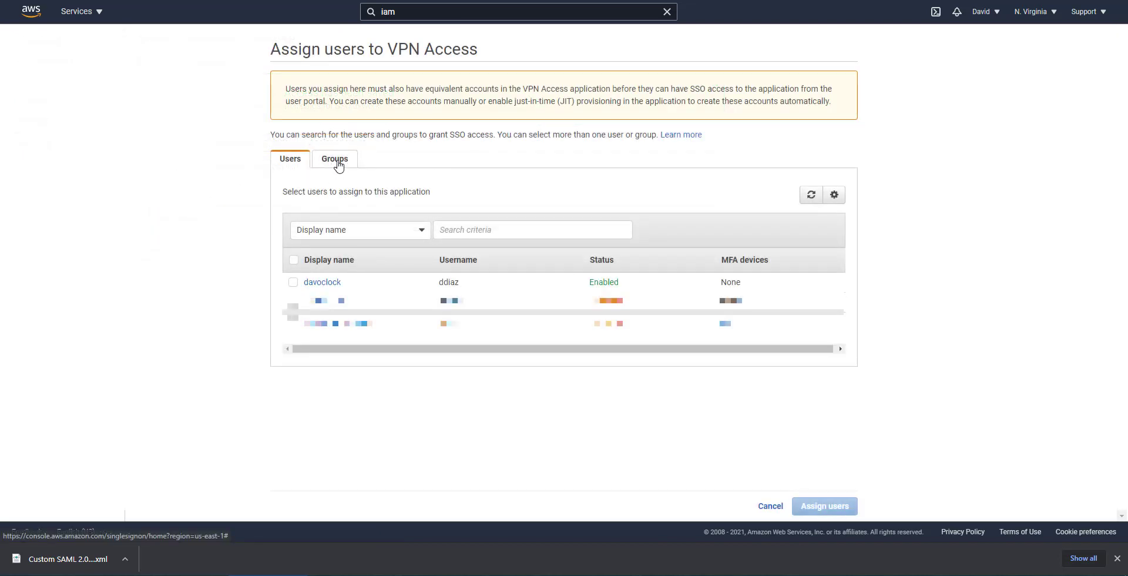
{"action": "left_click", "coordinate": [292, 282]}
{"action": "left_click", "coordinate": [824, 506]}
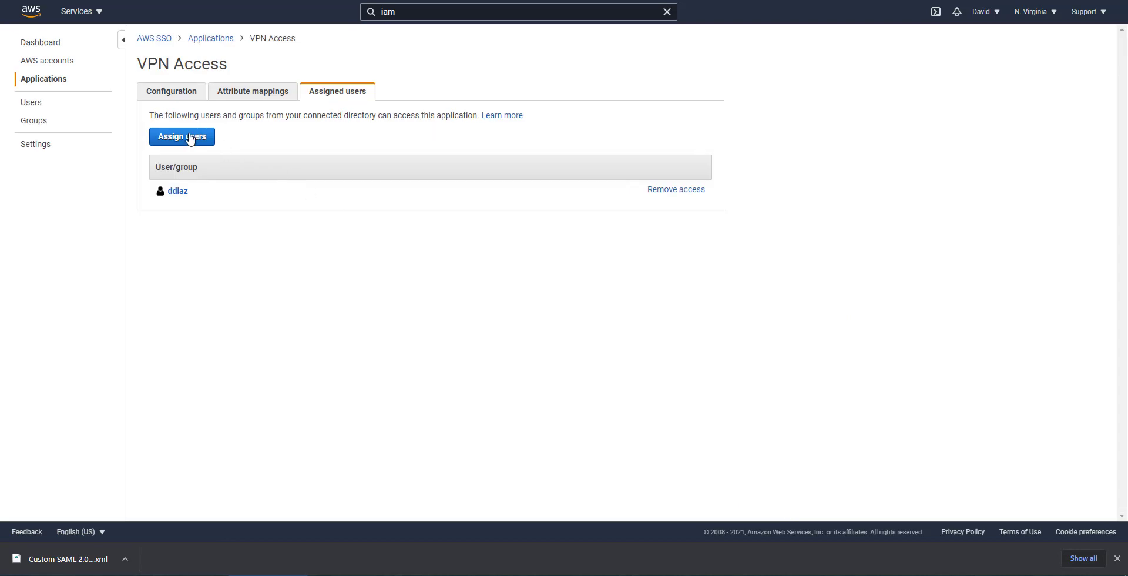
Step: Assign the Admin group to the VPN Access application
{"action": "left_click", "coordinate": [192, 136]}
{"action": "left_click", "coordinate": [333, 159]}
{"action": "left_click", "coordinate": [292, 276]}
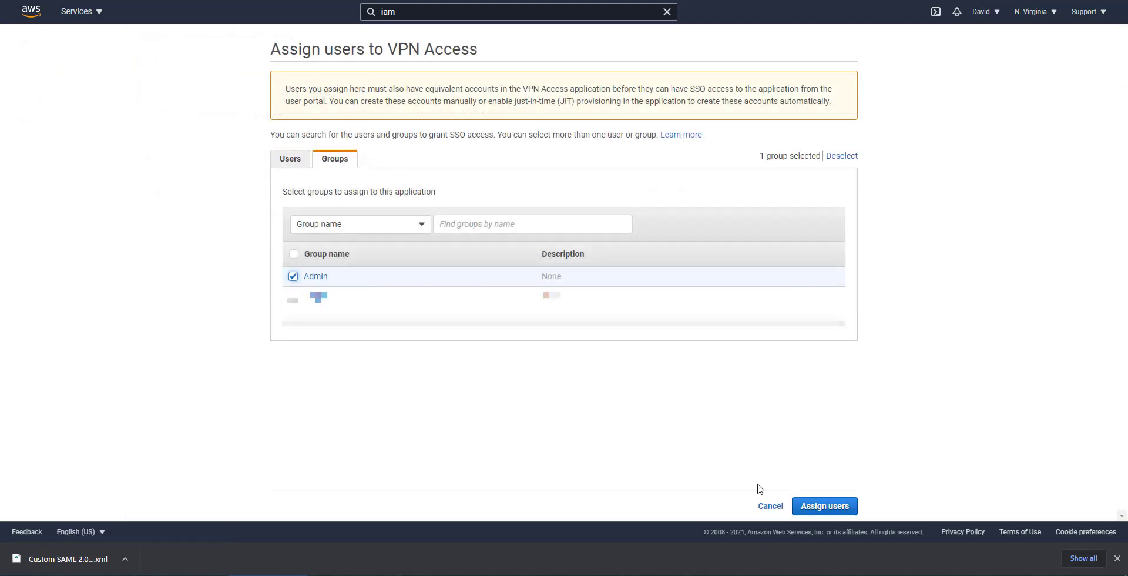
{"action": "left_click", "coordinate": [819, 506]}
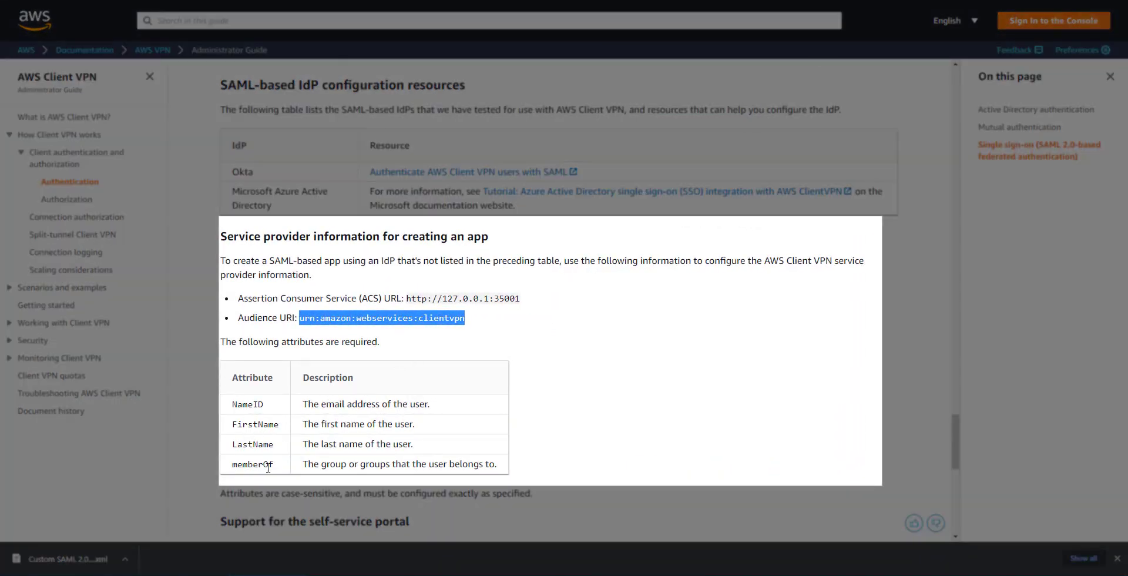
Step: Check the required attributes in the Client VPN guide and copy ${user:email} from the supported AWS SSO attributes
{"action": "left_click_drag", "start_coordinate": [278, 465], "coordinate": [234, 465]}
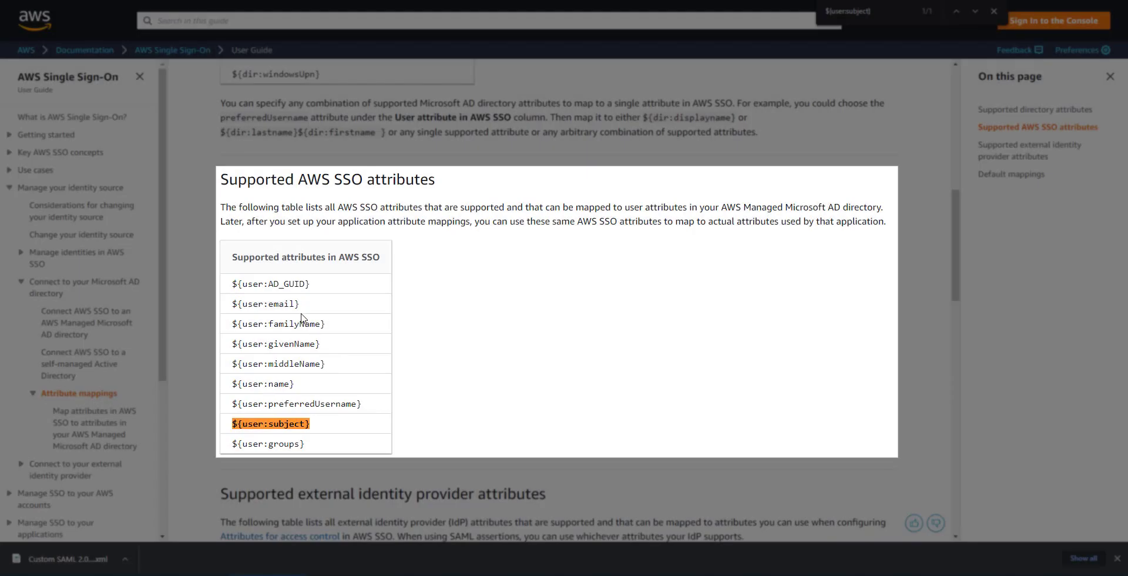
{"action": "left_click_drag", "start_coordinate": [300, 304], "coordinate": [234, 304]}
{"action": "key", "text": "ctrl+c"}
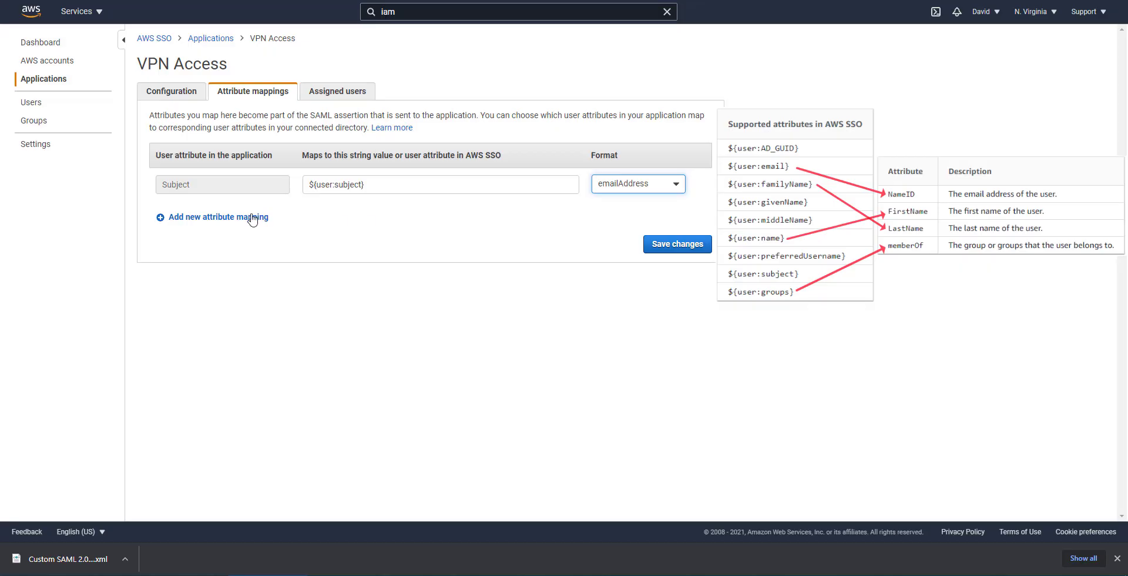
Step: Add an attribute mapping from NameID to ${user:email} with the basic format
{"action": "left_click", "coordinate": [294, 219]}
{"action": "left_click", "coordinate": [253, 223]}
{"action": "type", "text": "NameID"}
{"action": "key", "text": "Tab"}
{"action": "key", "text": "ctrl+v"}
{"action": "left_click", "coordinate": [611, 227]}
{"action": "left_click", "coordinate": [608, 256]}
{"action": "left_click", "coordinate": [479, 227]}
{"action": "key", "text": "ctrl+a"}
Step: Add an attribute mapping from FirstName to ${user:name} with the basic format
{"action": "left_click", "coordinate": [259, 254]}
{"action": "left_click", "coordinate": [211, 259]}
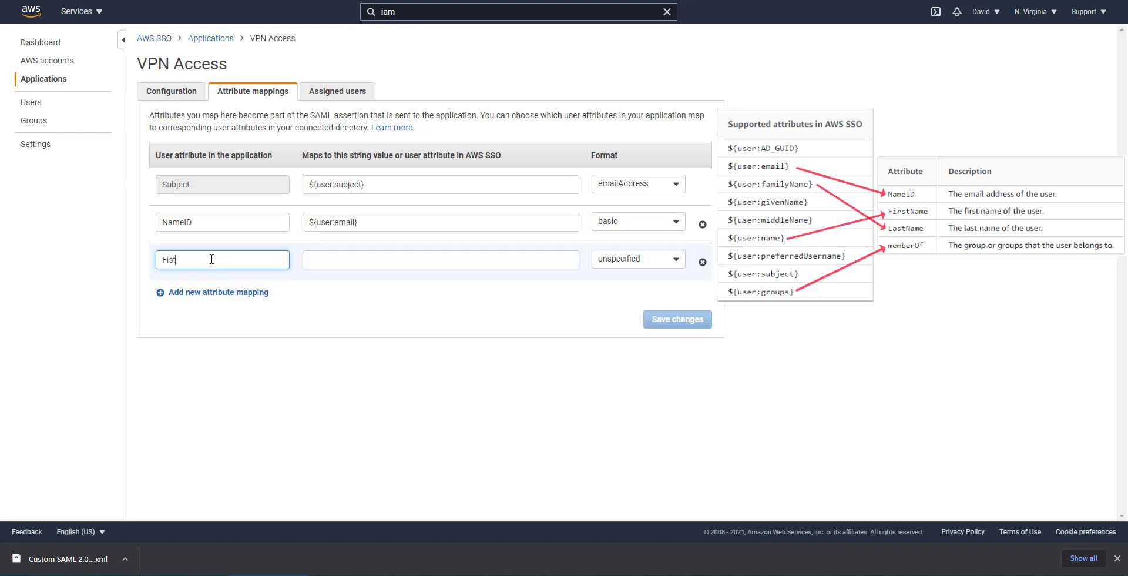
{"action": "type", "text": "FirstName"}
{"action": "key", "text": "Tab"}
{"action": "type", "text": "${user:name}"}
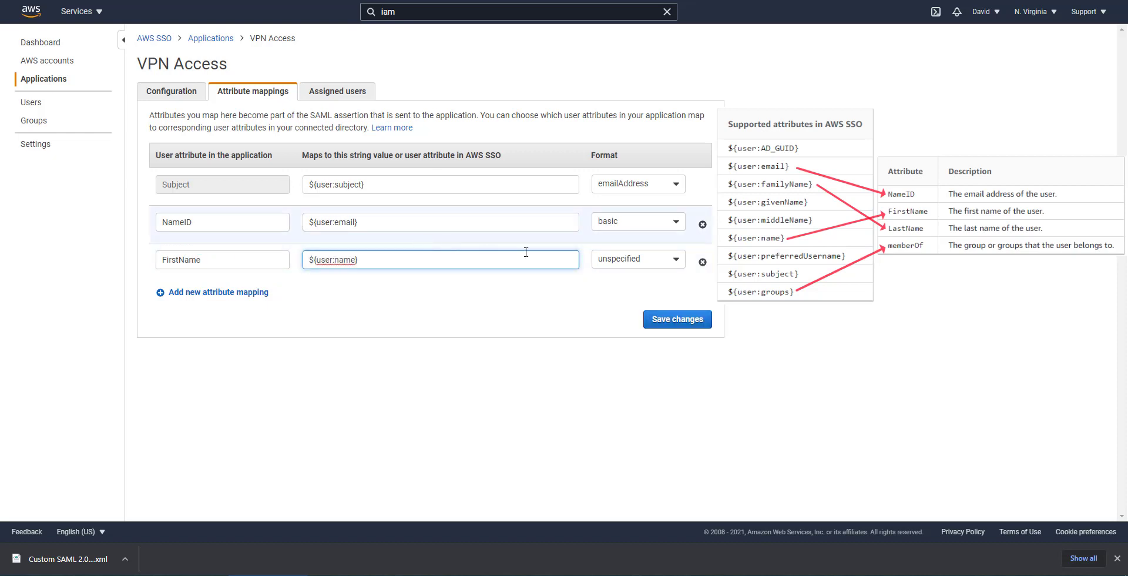
{"action": "left_click", "coordinate": [614, 259]}
{"action": "left_click", "coordinate": [611, 277]}
Step: Add an attribute mapping from LastName to ${user:familyName}
{"action": "left_click", "coordinate": [237, 292]}
{"action": "left_click", "coordinate": [237, 292]}
{"action": "type", "text": "LastName"}
{"action": "key", "text": "Tab"}
{"action": "type", "text": "${user:familyName}"}
Step: Add an attribute mapping from memberOf to ${user:groups} with the basic format
{"action": "left_click", "coordinate": [229, 330]}
{"action": "left_click", "coordinate": [239, 334]}
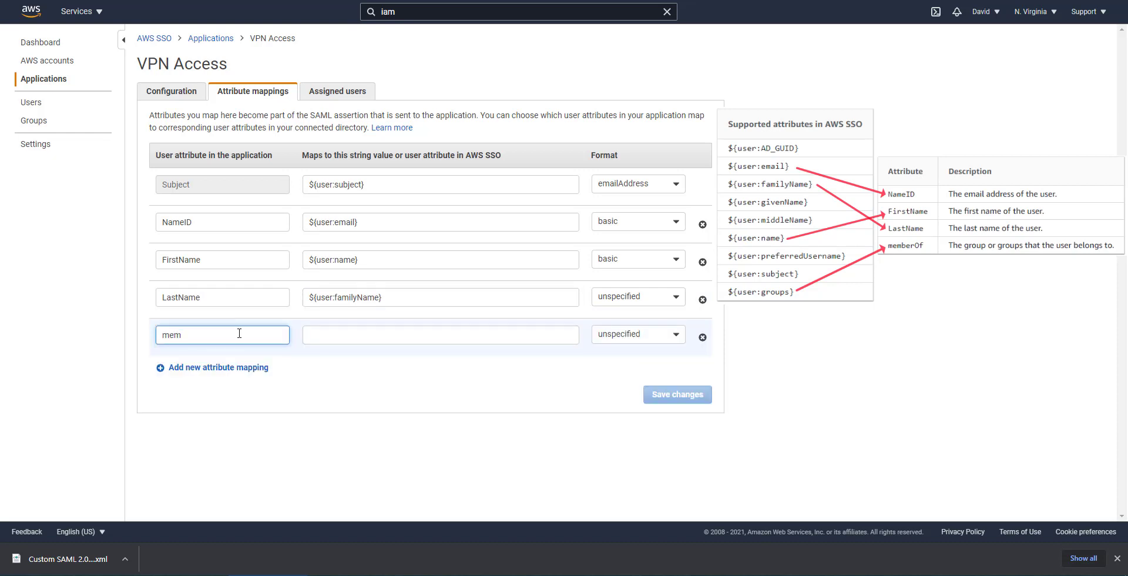
{"action": "type", "text": "memberOf"}
{"action": "key", "text": "Tab"}
{"action": "type", "text": "${user:groups}"}
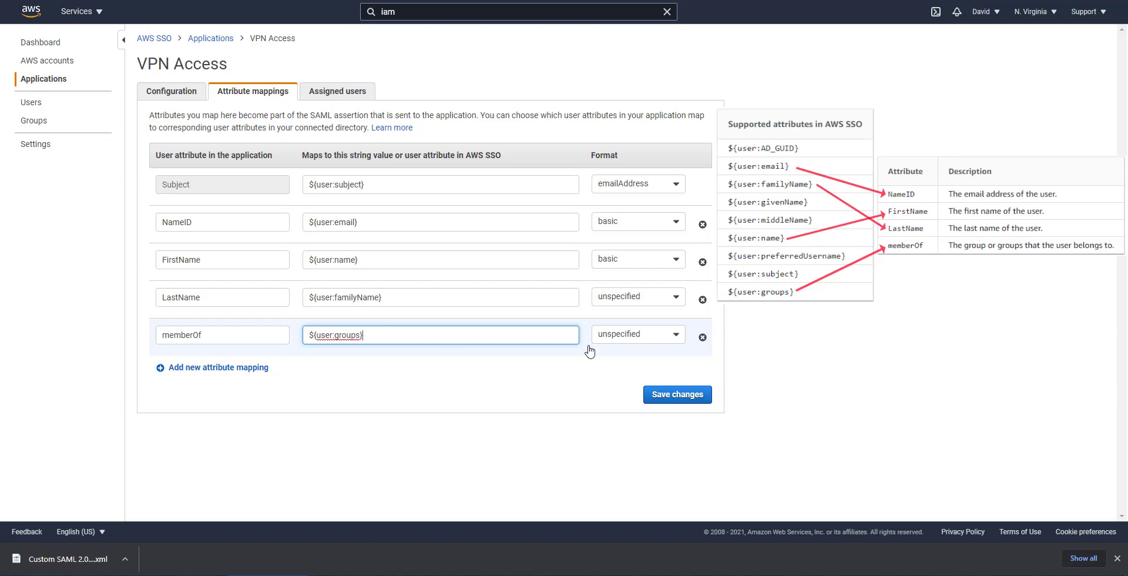
{"action": "left_click", "coordinate": [638, 335]}
{"action": "left_click", "coordinate": [623, 352]}
Step: Set the LastName mapping's format to basic and save the attribute mappings
{"action": "left_click", "coordinate": [638, 297]}
{"action": "left_click", "coordinate": [623, 315]}
{"action": "left_click", "coordinate": [669, 394]}
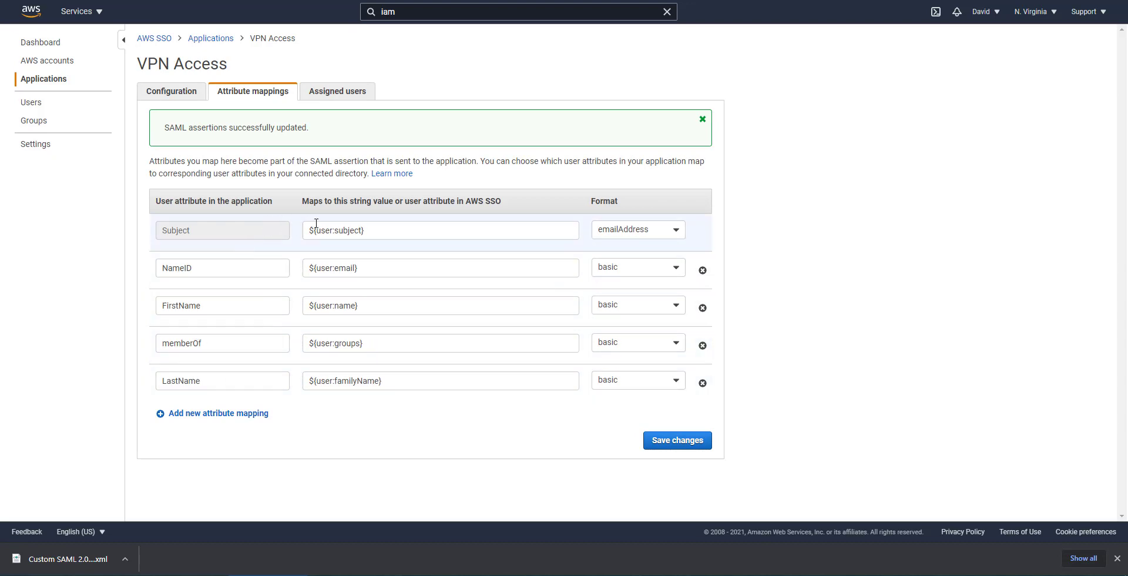
{"action": "left_click", "coordinate": [183, 94]}
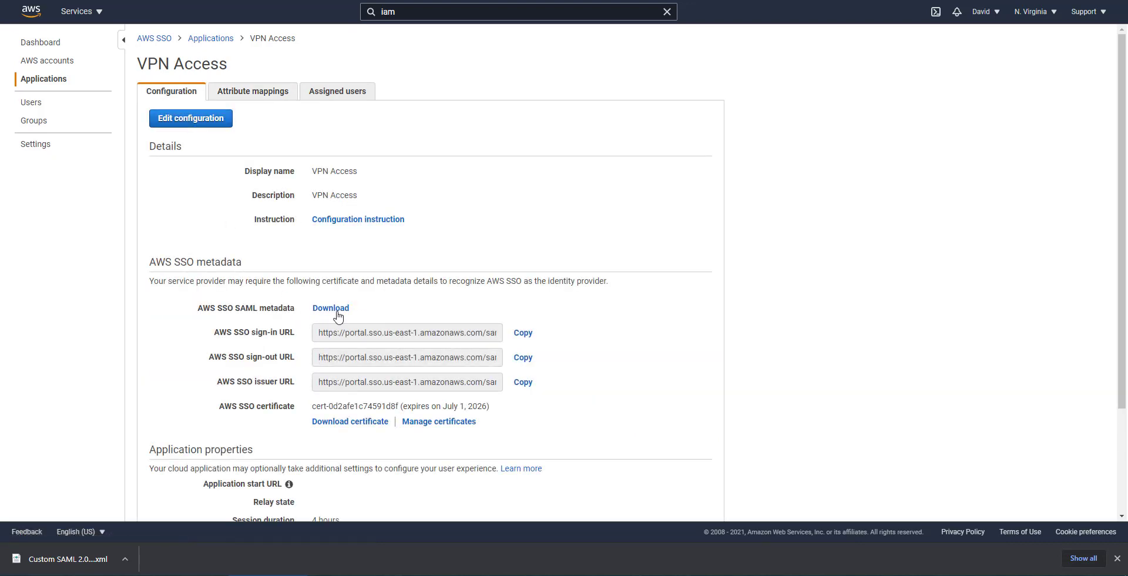
{"action": "scroll", "coordinate": [341, 316], "scroll_direction": "down", "scroll_amount": 2}
{"action": "scroll", "coordinate": [354, 316], "scroll_direction": "up", "scroll_amount": 2}
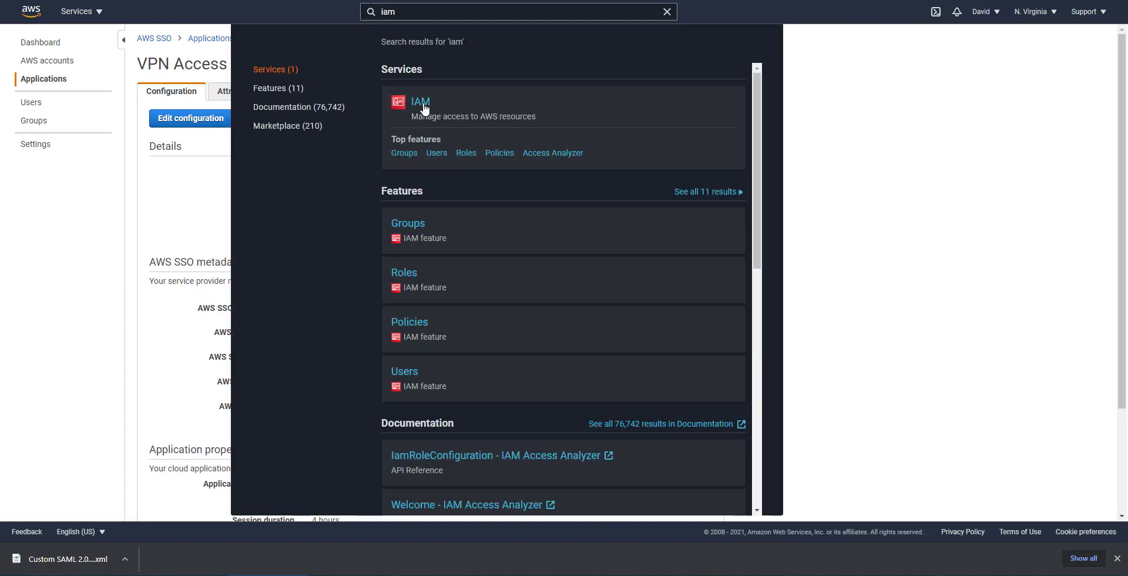
Step: Open the IAM service in a new browser tab and go to its identity providers
{"action": "right_click", "coordinate": [423, 106]}
{"action": "left_click", "coordinate": [444, 111]}
{"action": "key", "text": "ctrl+Tab"}
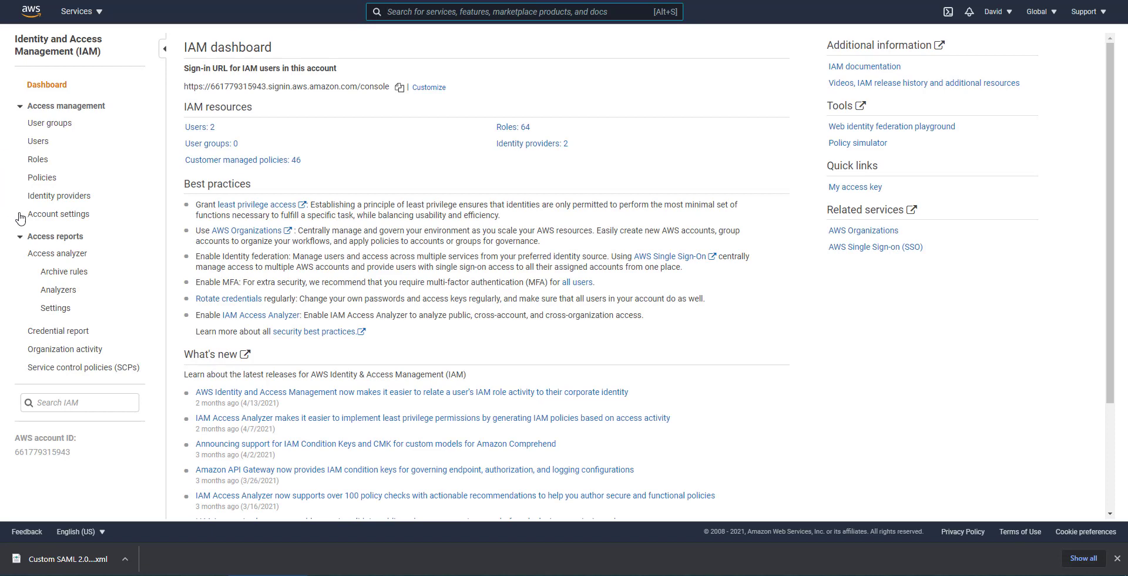
{"action": "left_click", "coordinate": [59, 200]}
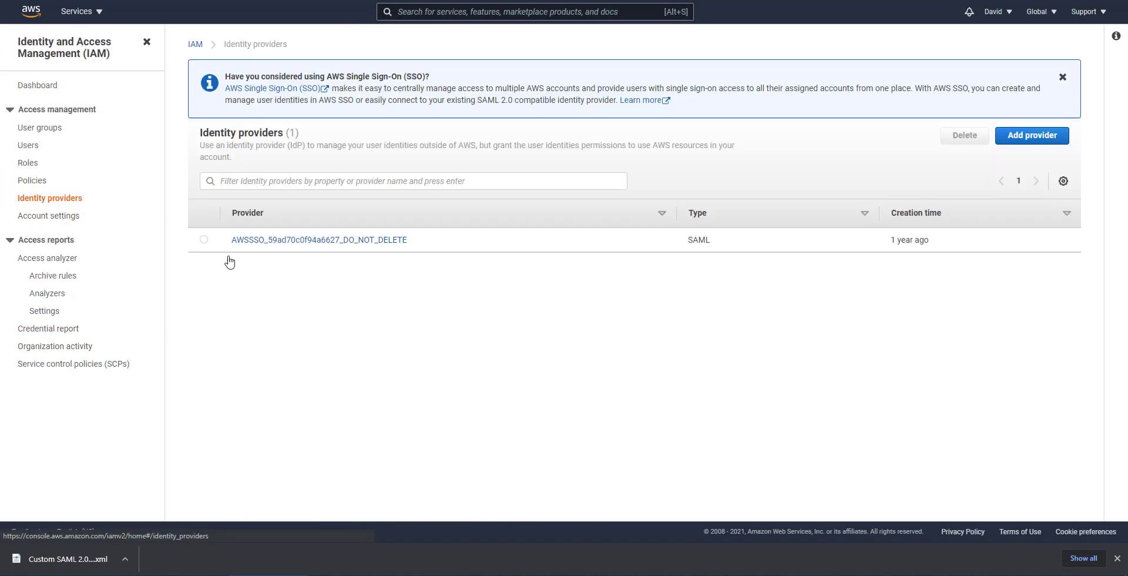
Step: Add a SAML identity provider named VPNAccess using the downloaded Custom SAML 2.0 application XML as its metadata document
{"action": "left_click", "coordinate": [1028, 137]}
{"action": "left_click", "coordinate": [249, 217]}
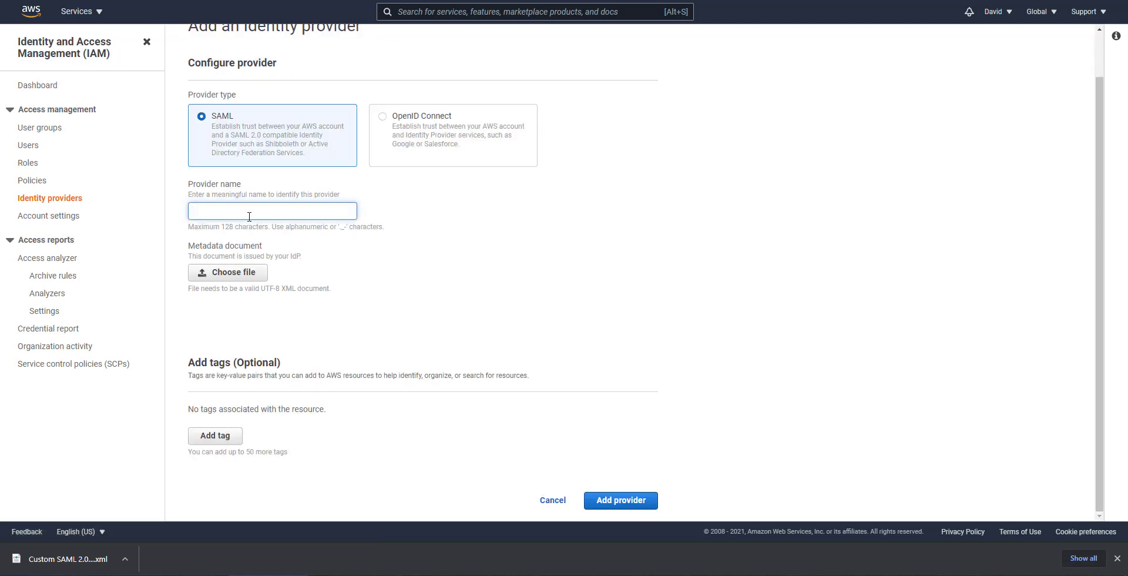
{"action": "type", "text": "VPNAccess"}
{"action": "left_click", "coordinate": [261, 270]}
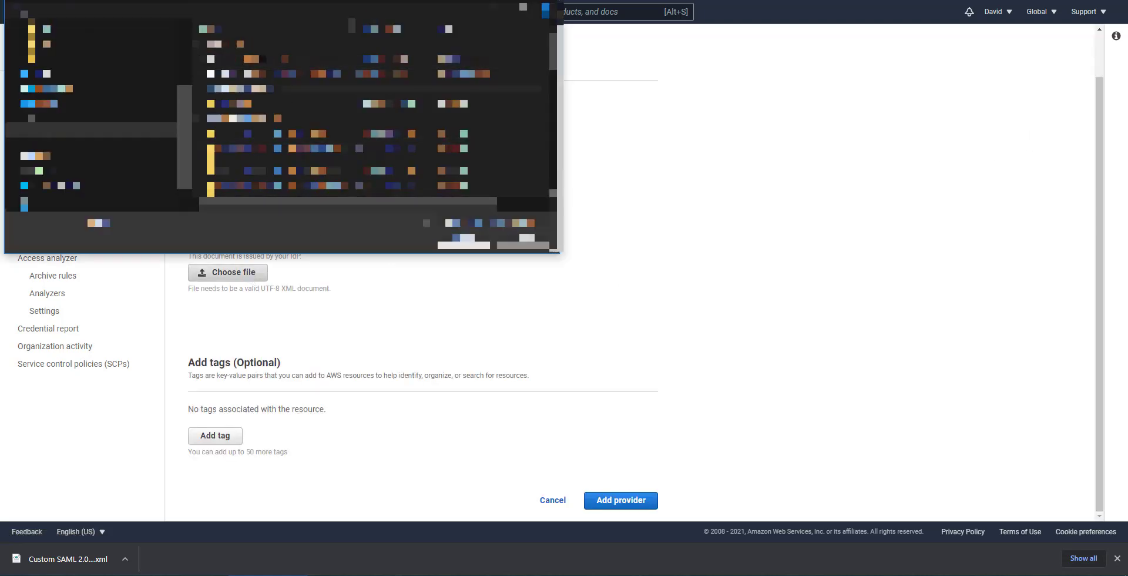
{"action": "double_click", "coordinate": [264, 61]}
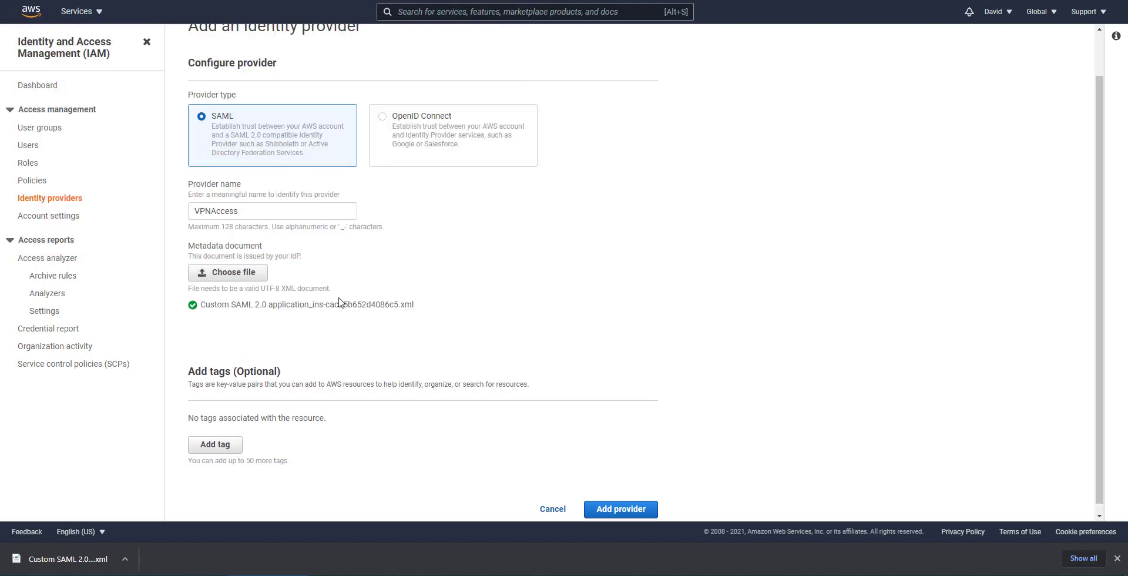
{"action": "scroll", "coordinate": [336, 288], "scroll_direction": "down", "scroll_amount": 1}
{"action": "left_click", "coordinate": [605, 498]}
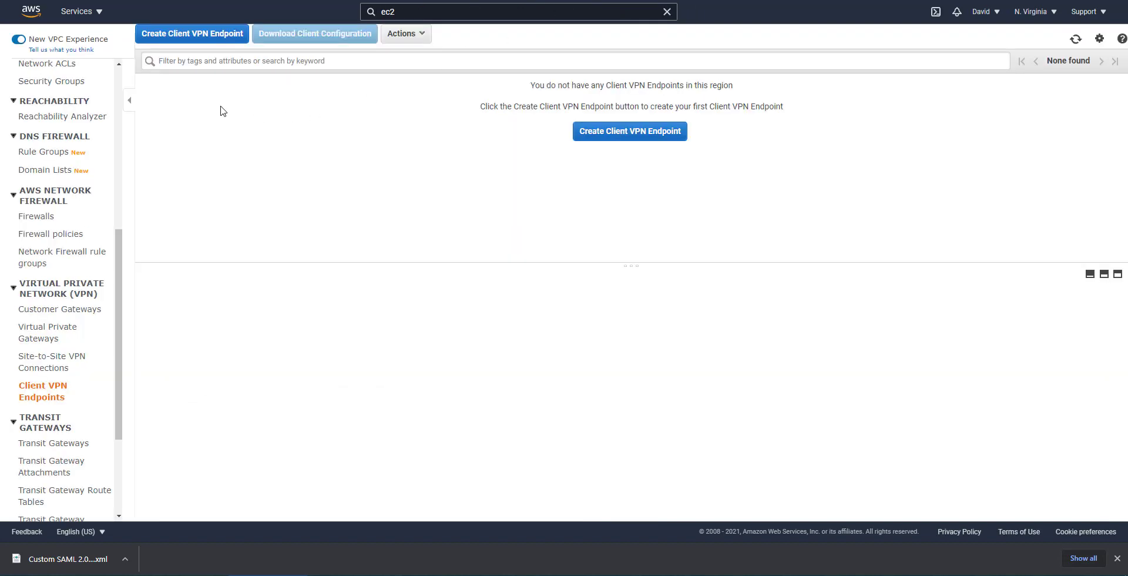
Step: Begin creating a Client VPN endpoint with name tag VPN Access and client IPv4 CIDR 172.16.0.0/16
{"action": "left_click", "coordinate": [581, 131]}
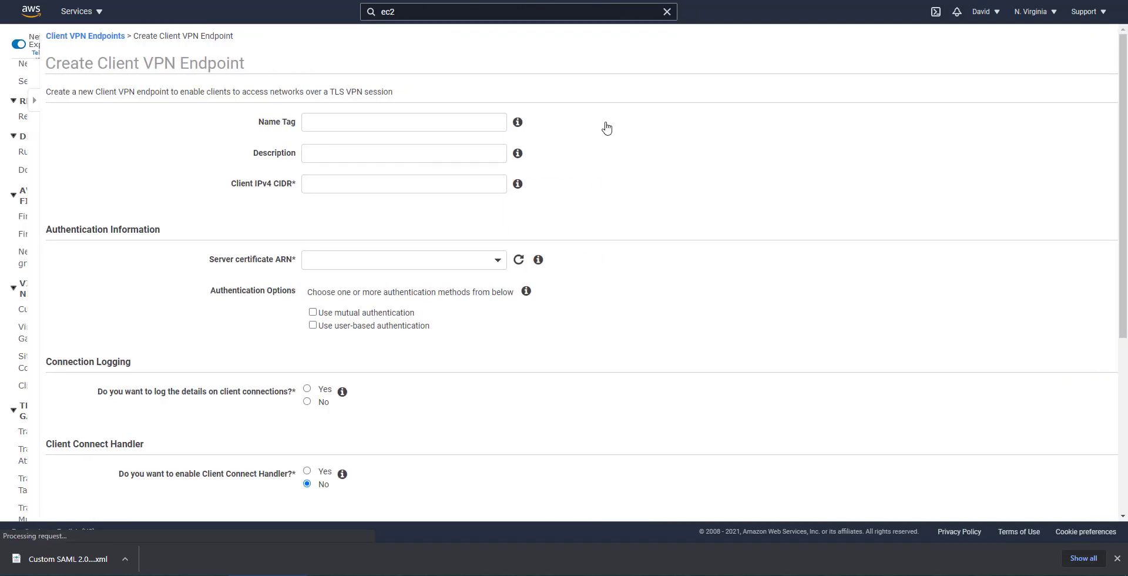
{"action": "left_click", "coordinate": [341, 121]}
{"action": "type", "text": "VPN Access"}
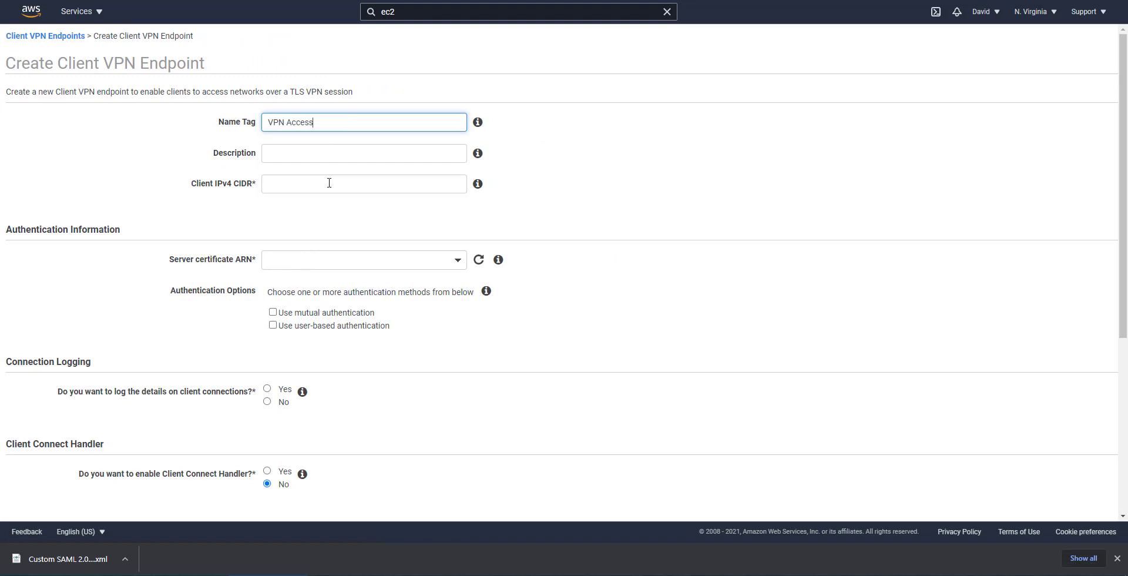
{"action": "left_click", "coordinate": [329, 183]}
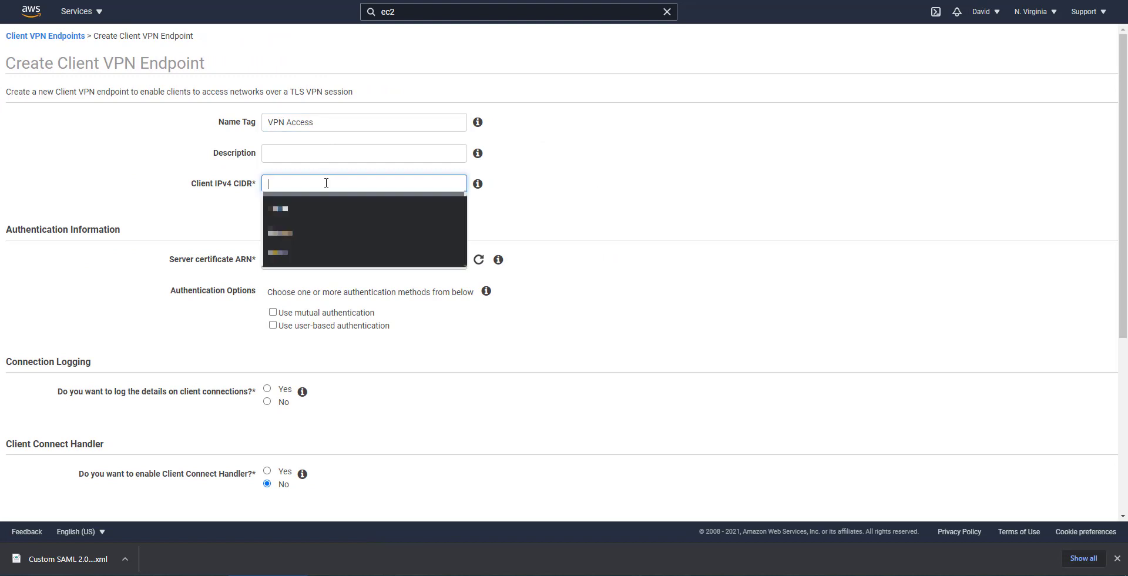
{"action": "type", "text": "172.16.0"}
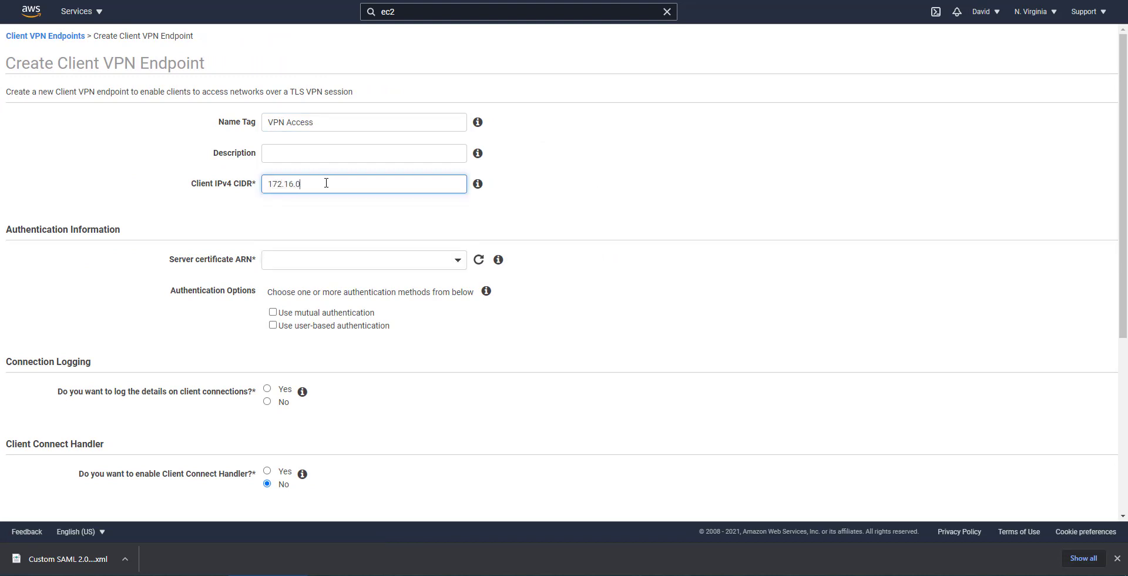
Step: Select the ACM server certificate ARN and enable user-based authentication with the federated option
{"action": "left_click_drag", "start_coordinate": [395, 269], "coordinate": [378, 310]}
{"action": "left_click", "coordinate": [274, 325]}
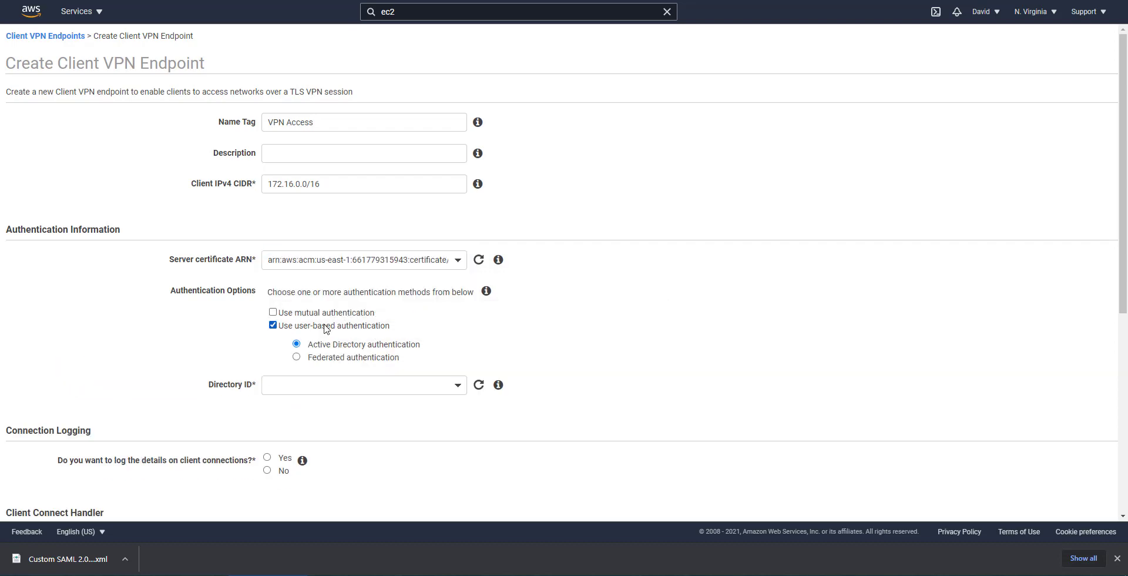
{"action": "scroll", "coordinate": [338, 298], "scroll_direction": "down", "scroll_amount": 3}
{"action": "left_click", "coordinate": [361, 182]}
Step: Choose the VPNAccess provider for both the SAML and self-service SAML provider ARNs and disable connection logging
{"action": "left_click", "coordinate": [348, 212]}
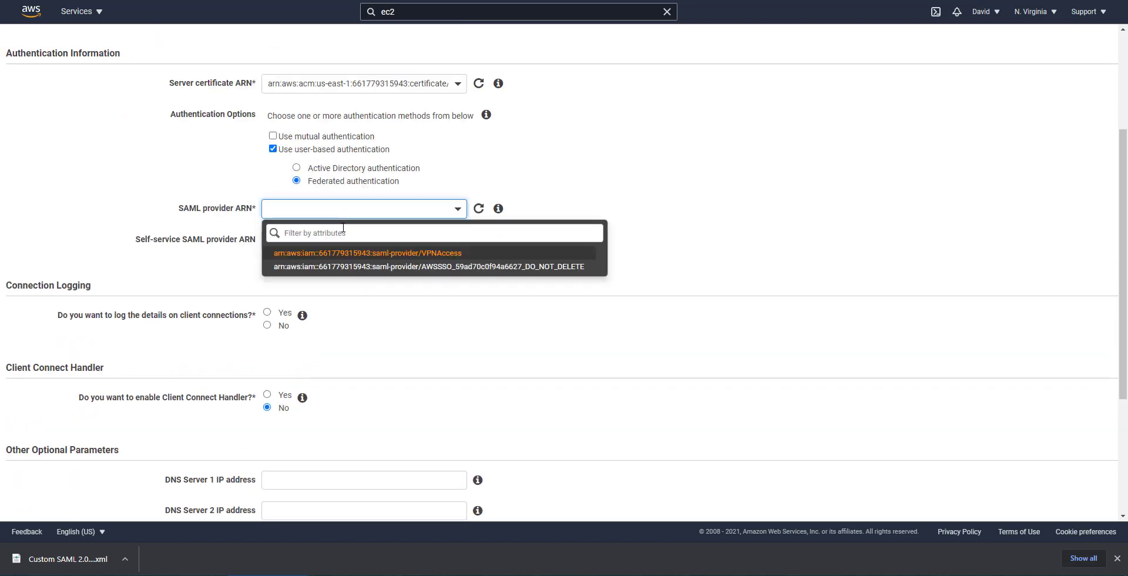
{"action": "left_click", "coordinate": [343, 264]}
{"action": "left_click", "coordinate": [335, 242]}
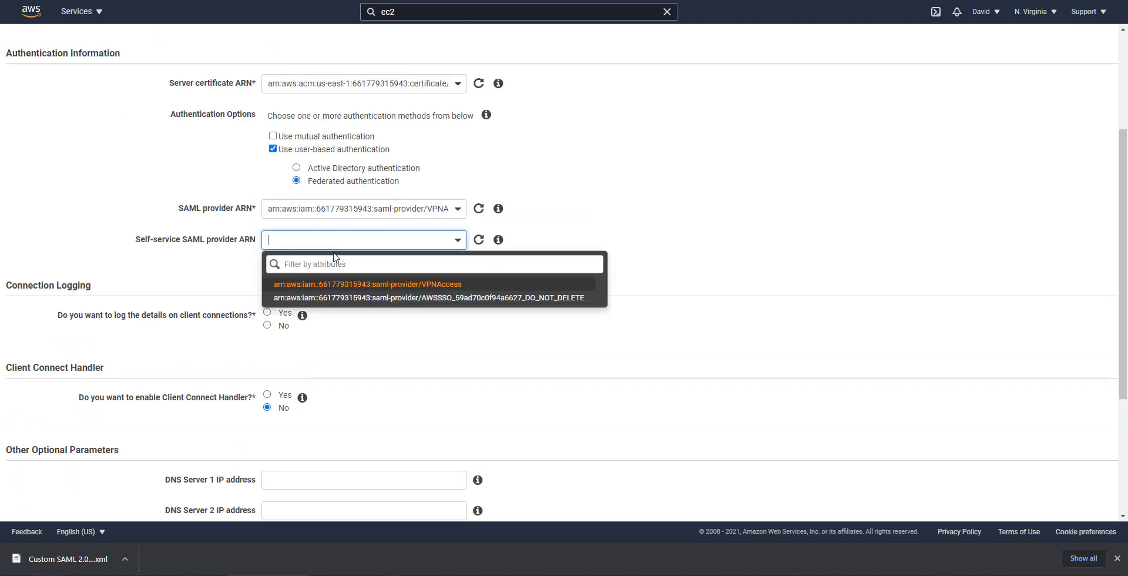
{"action": "left_click", "coordinate": [359, 286]}
{"action": "left_click", "coordinate": [267, 325]}
Step: Set DNS Server 1 to 10.0.0.2, enable split-tunnel and select the haproxy VPC for the endpoint
{"action": "scroll", "coordinate": [346, 317], "scroll_direction": "down", "scroll_amount": 4}
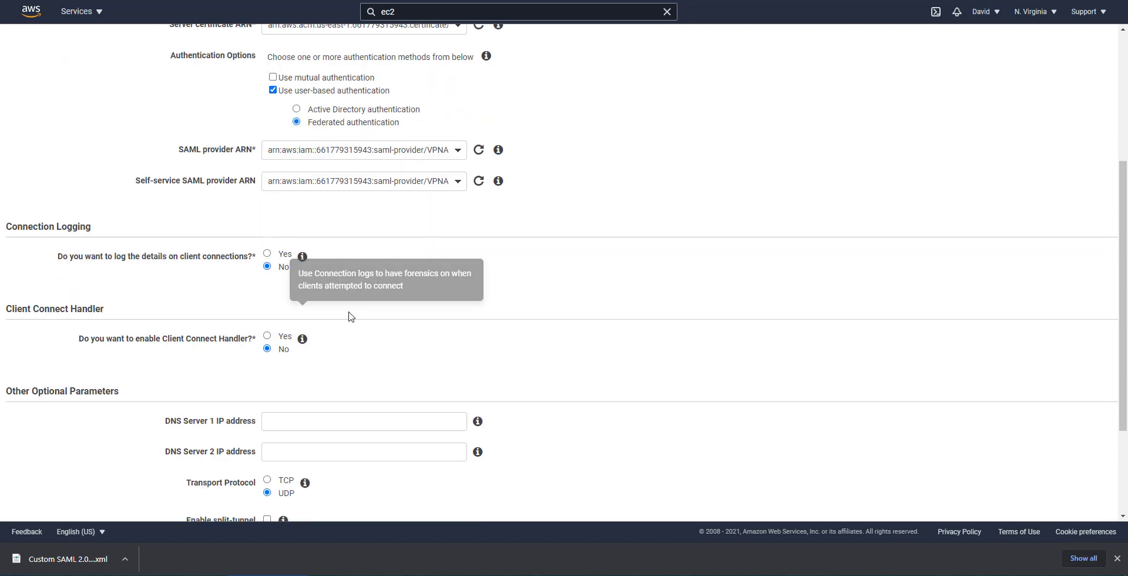
{"action": "left_click", "coordinate": [296, 272]}
{"action": "type", "text": "10"}
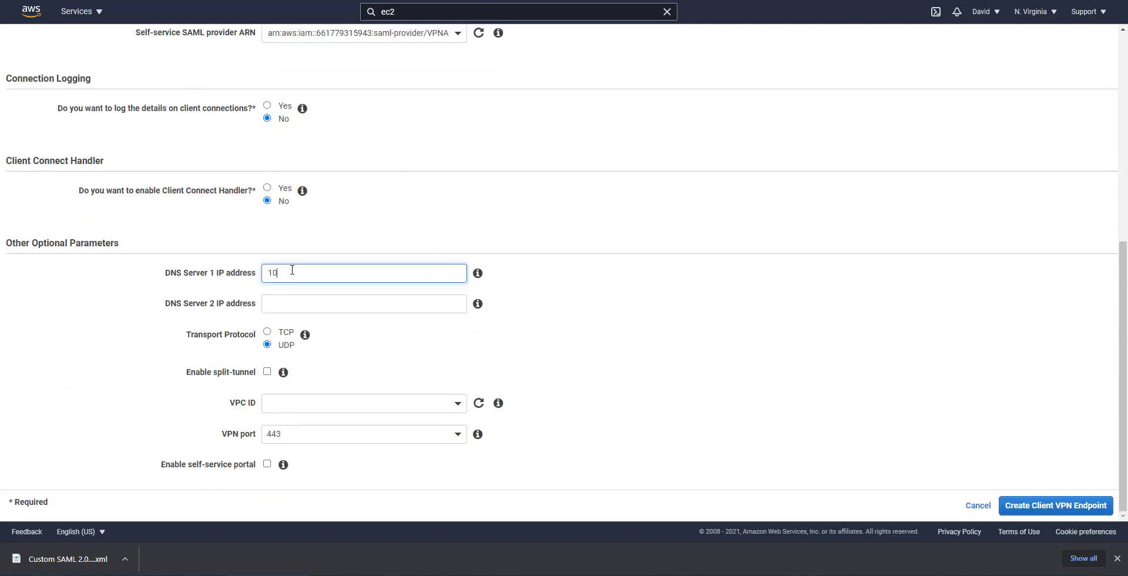
{"action": "left_click", "coordinate": [267, 371]}
{"action": "left_click", "coordinate": [311, 403]}
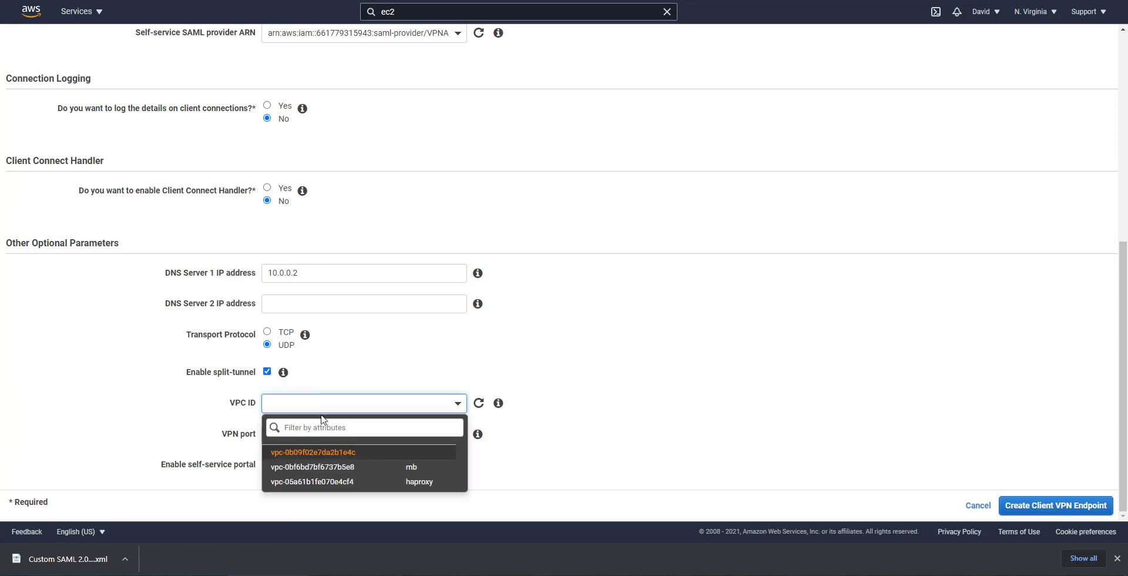
{"action": "left_click", "coordinate": [352, 481]}
Step: Create the Client VPN endpoint and return to the endpoints list
{"action": "scroll", "coordinate": [529, 458], "scroll_direction": "down", "scroll_amount": 4}
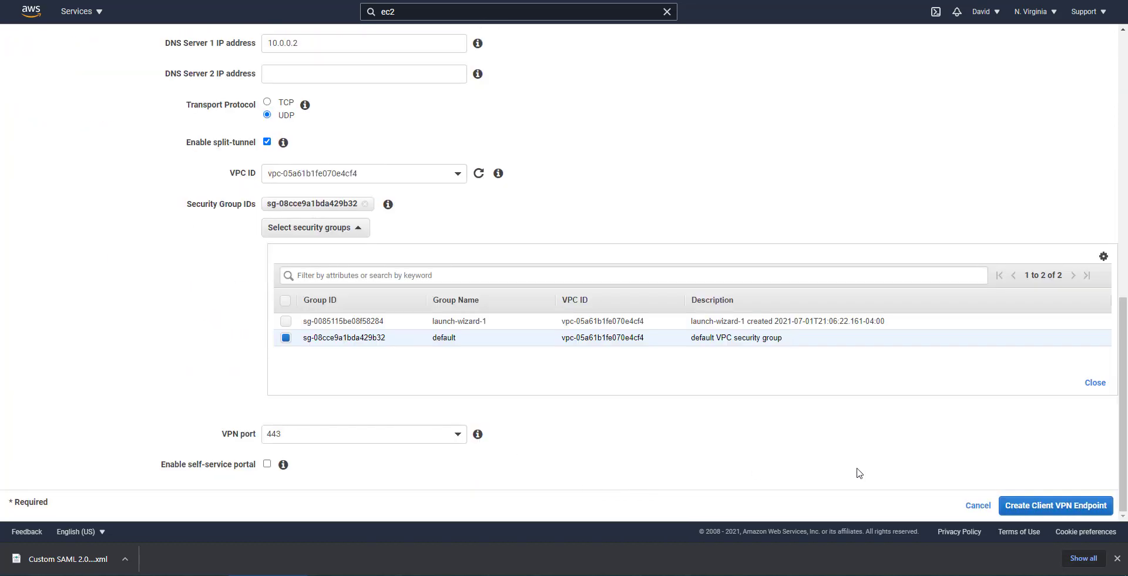
{"action": "left_click", "coordinate": [1022, 504]}
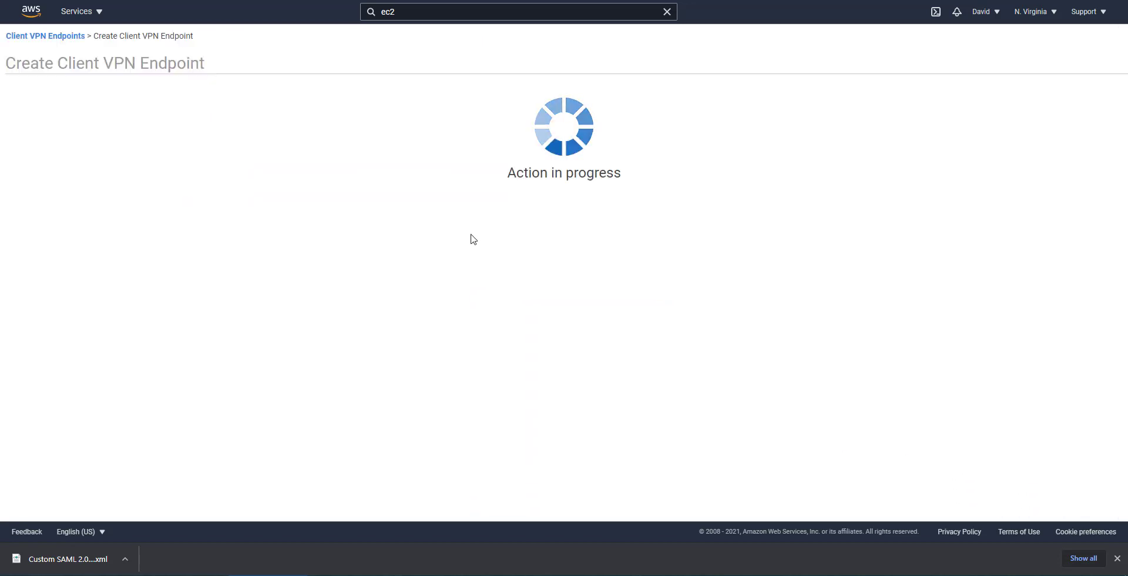
{"action": "left_click", "coordinate": [549, 204]}
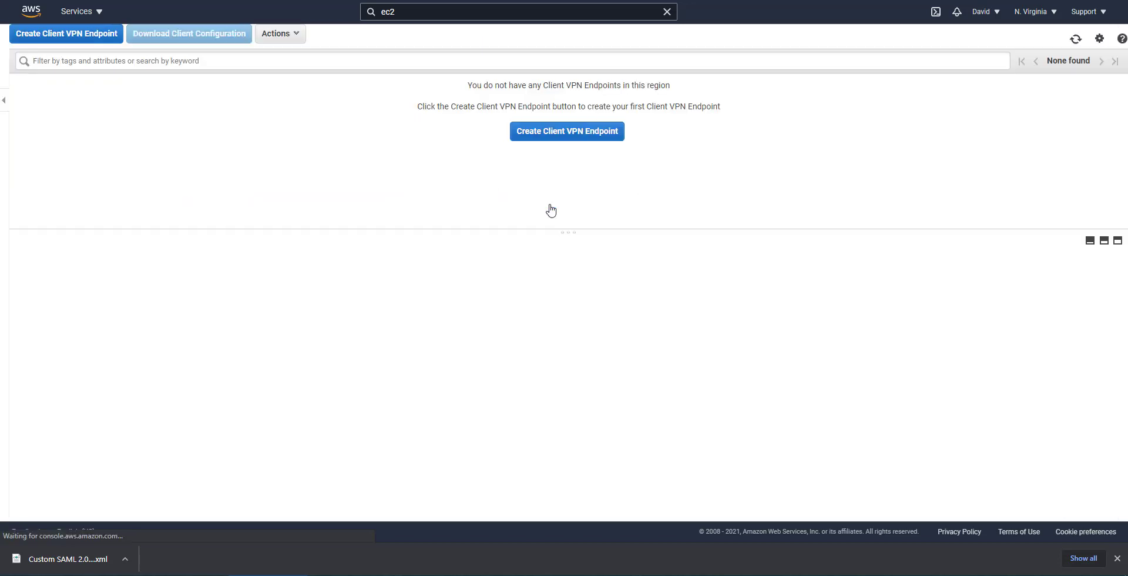
Step: Begin associating a target network with the endpoint and select VPC vpc-05a61b1fe070e4cf4
{"action": "left_click", "coordinate": [195, 288]}
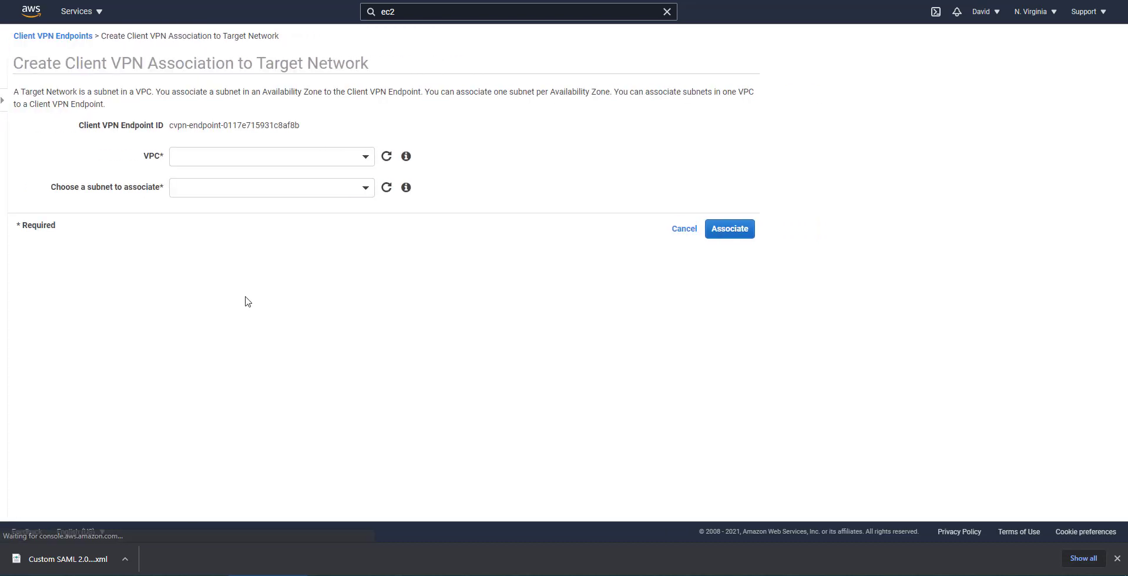
{"action": "left_click", "coordinate": [246, 153]}
{"action": "left_click", "coordinate": [249, 236]}
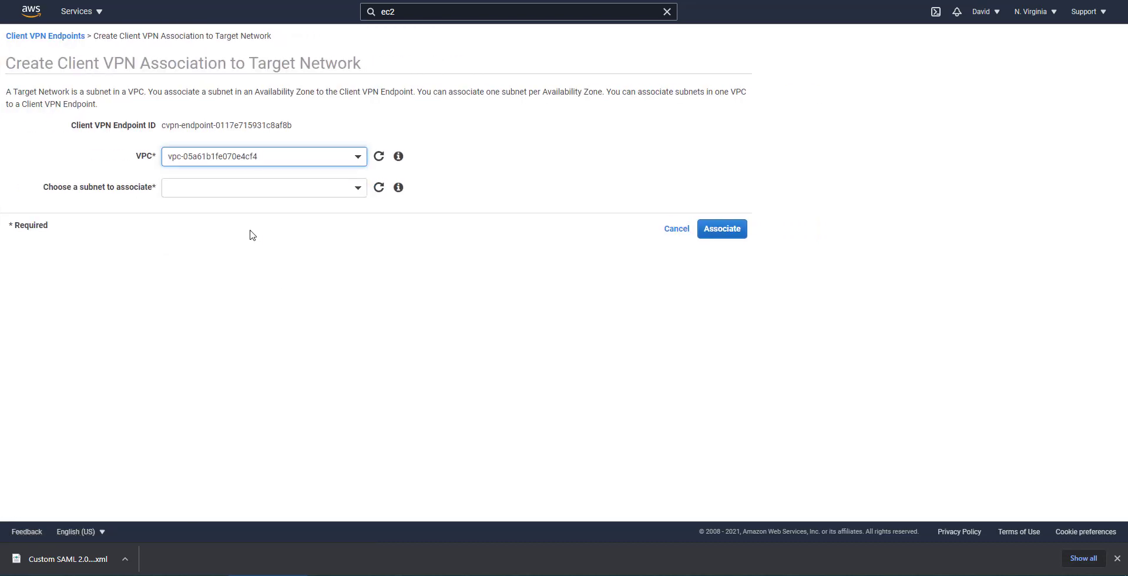
Step: Search for the VPC service, open it in a new browser tab and go to its subnets
{"action": "left_click", "coordinate": [540, 12]}
{"action": "type", "text": "voc"}
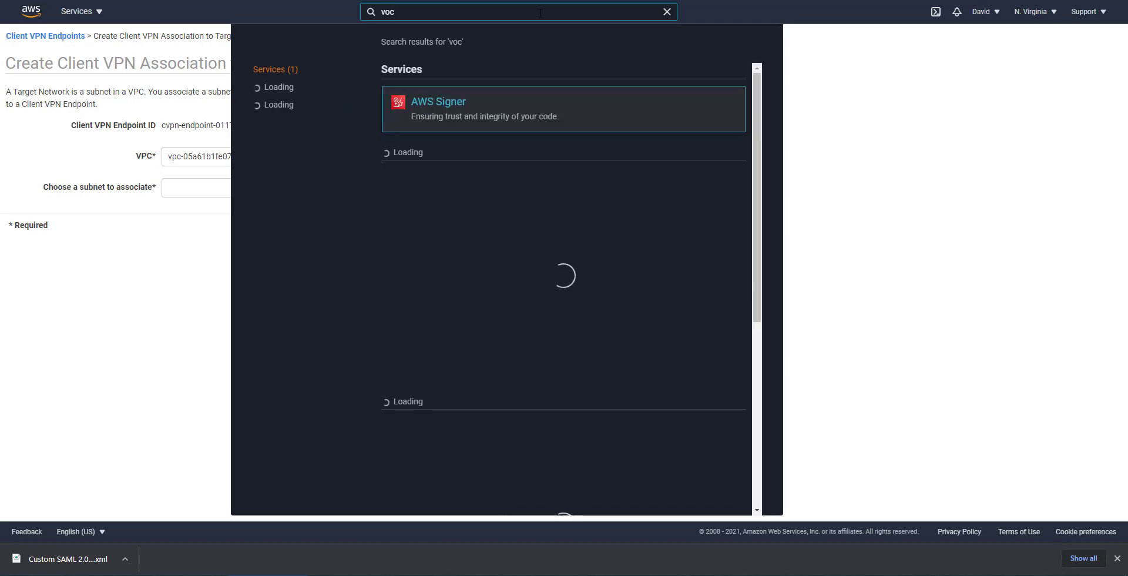
{"action": "key", "text": "ctrl+a"}
{"action": "type", "text": "vpc"}
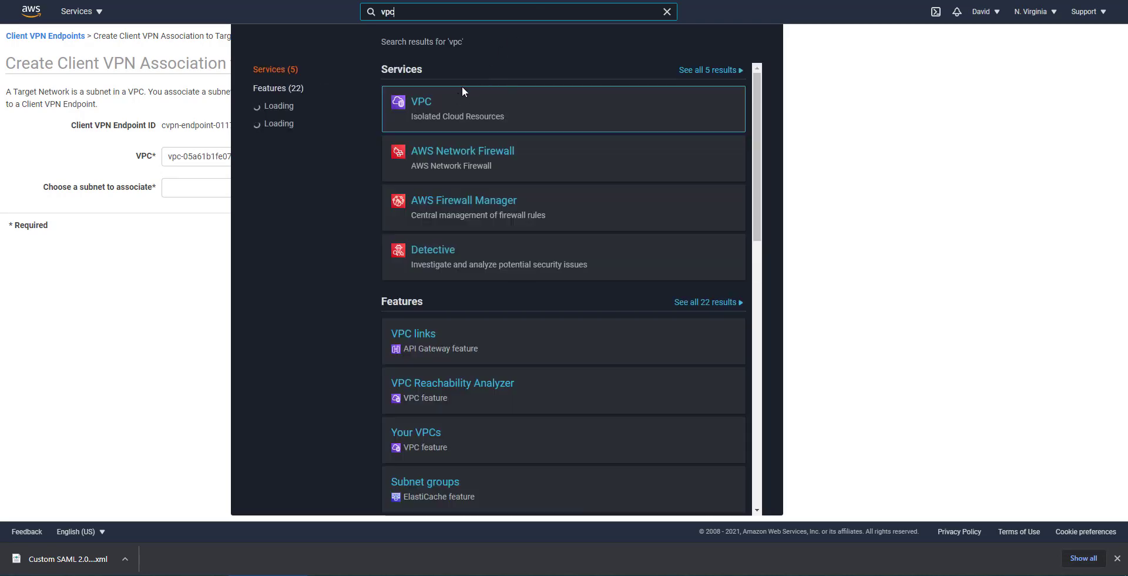
{"action": "right_click", "coordinate": [424, 97]}
{"action": "left_click", "coordinate": [437, 104]}
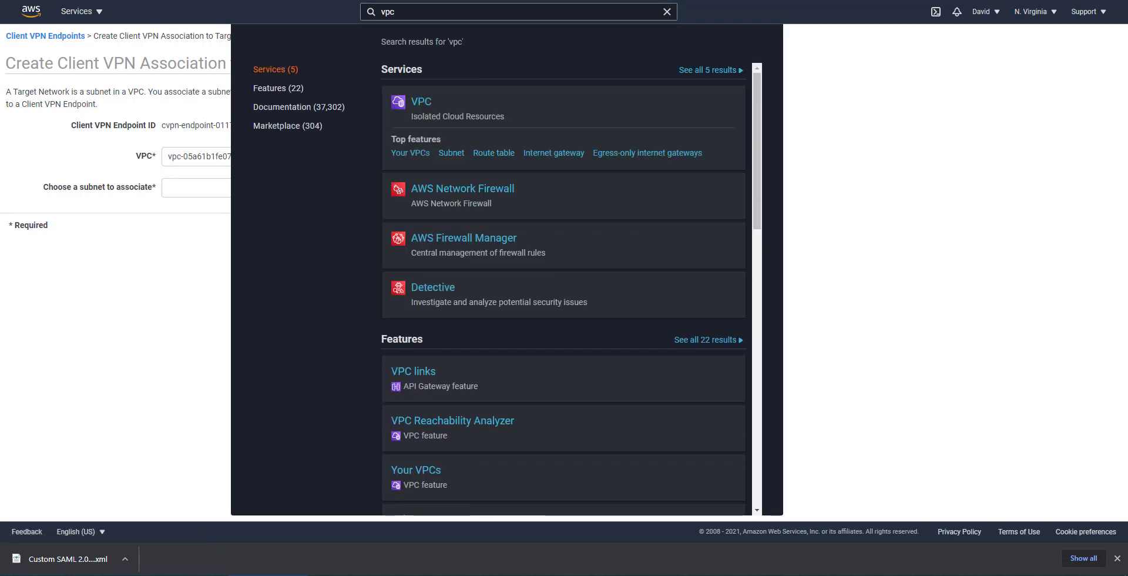
{"action": "key", "text": "ctrl+Tab"}
{"action": "left_click", "coordinate": [39, 177]}
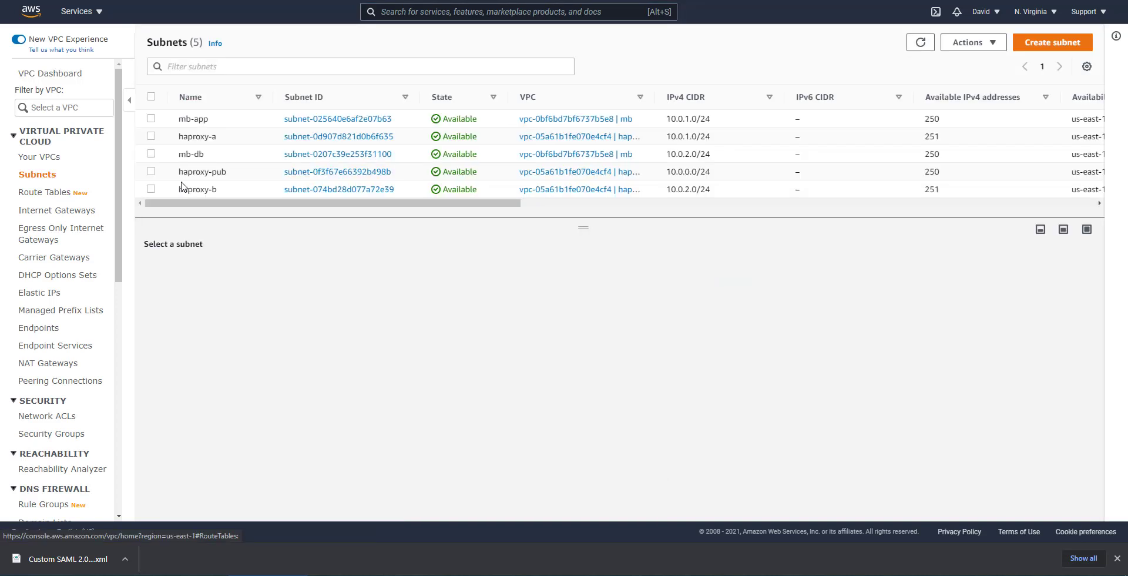
Step: Copy the haproxy-pub subnet's ID and associate that subnet with the Client VPN endpoint
{"action": "left_click_drag", "start_coordinate": [396, 172], "coordinate": [284, 173]}
{"action": "key", "text": "ctrl+c"}
{"action": "key", "text": "ctrl+shift+Tab"}
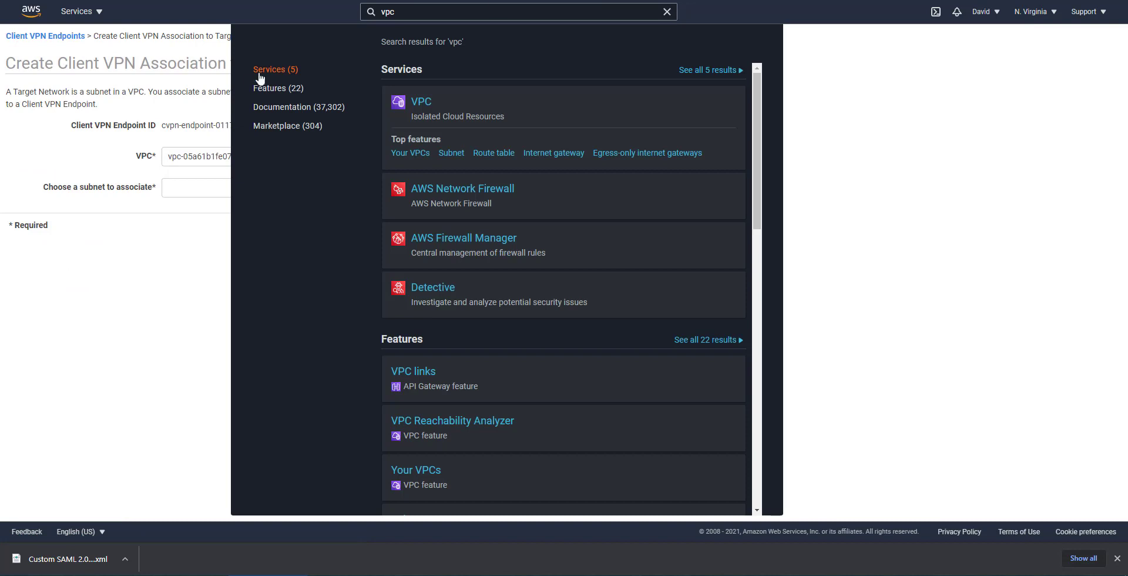
{"action": "left_click", "coordinate": [121, 147]}
{"action": "left_click", "coordinate": [204, 187]}
{"action": "key", "text": "ctrl+v"}
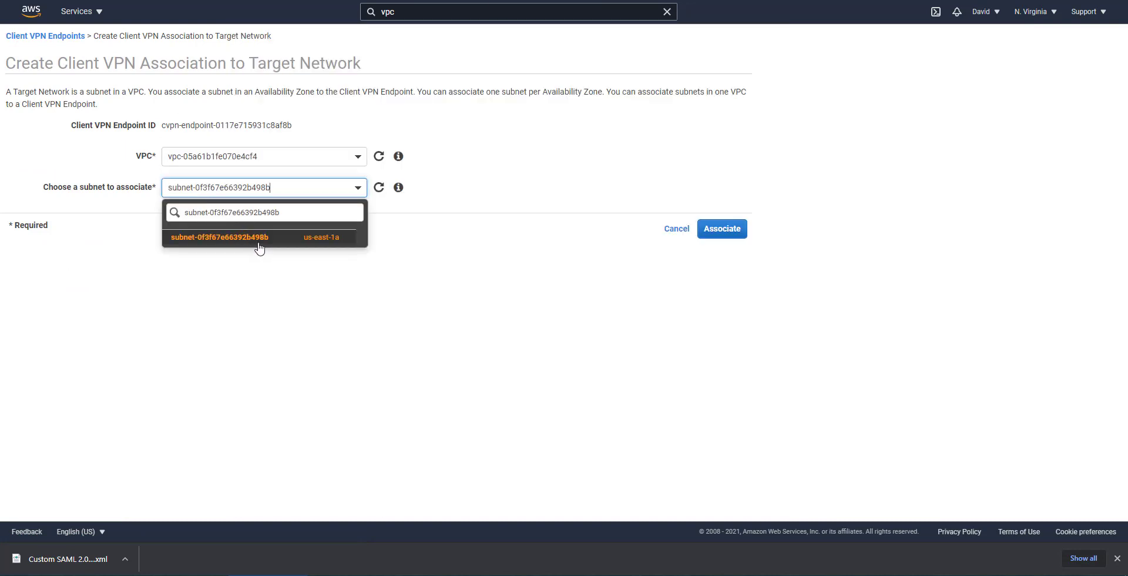
{"action": "left_click", "coordinate": [258, 241]}
{"action": "left_click", "coordinate": [722, 229]}
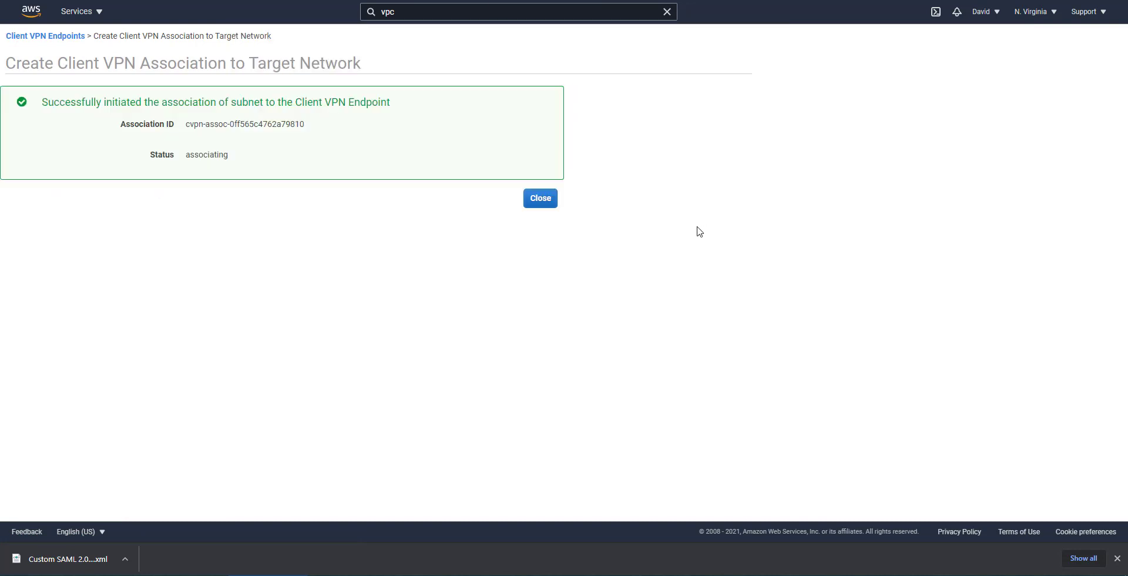
{"action": "left_click", "coordinate": [542, 198]}
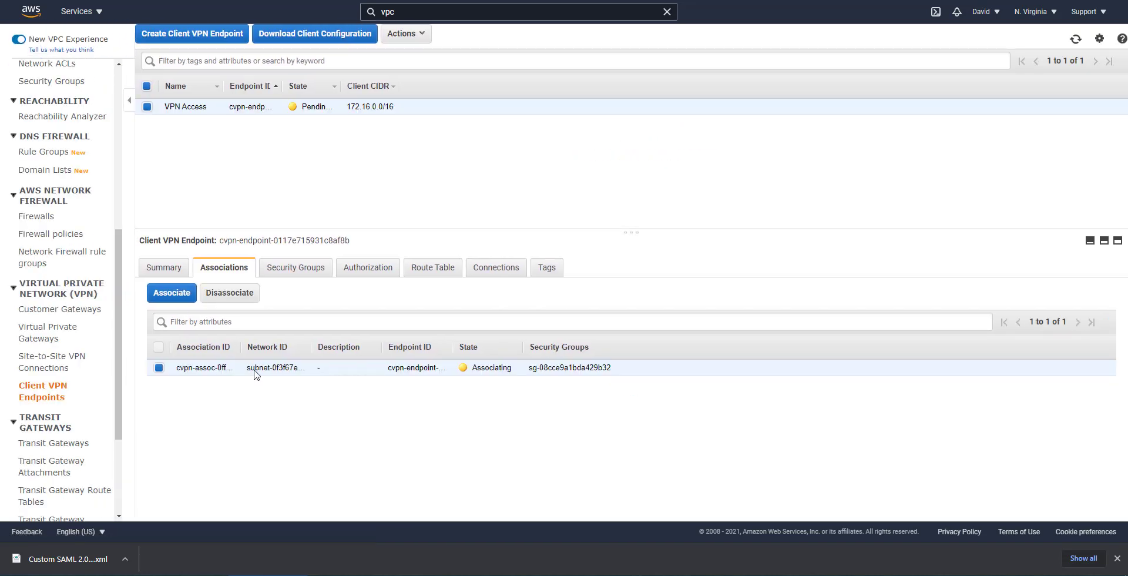
Step: Review the endpoint's route table and add an authorization rule granting all users access to 10.0.0.0/16
{"action": "left_click", "coordinate": [433, 269]}
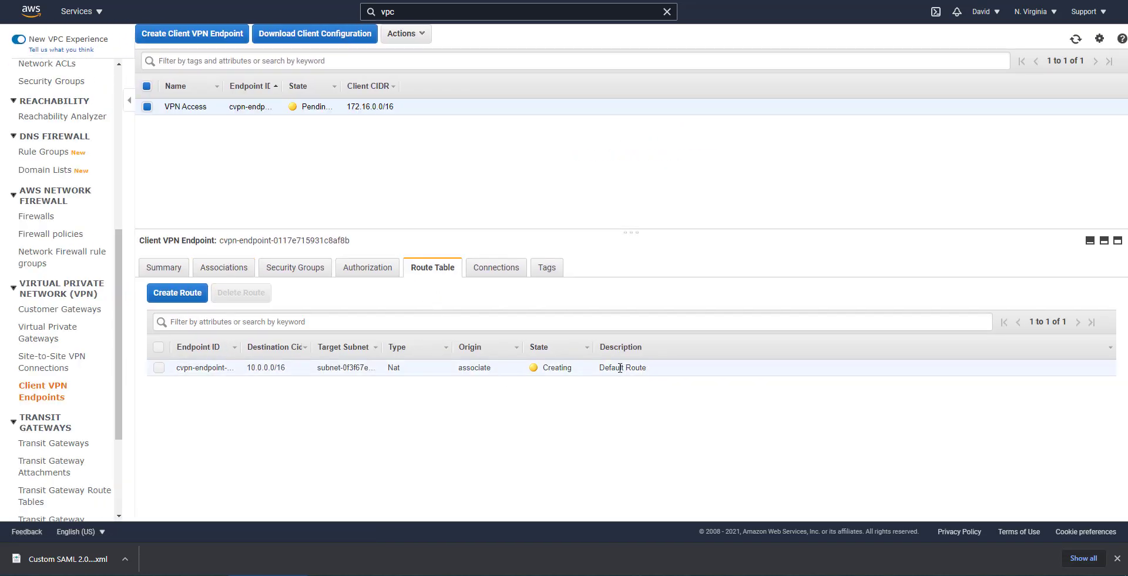
{"action": "left_click_drag", "start_coordinate": [637, 367], "coordinate": [526, 373]}
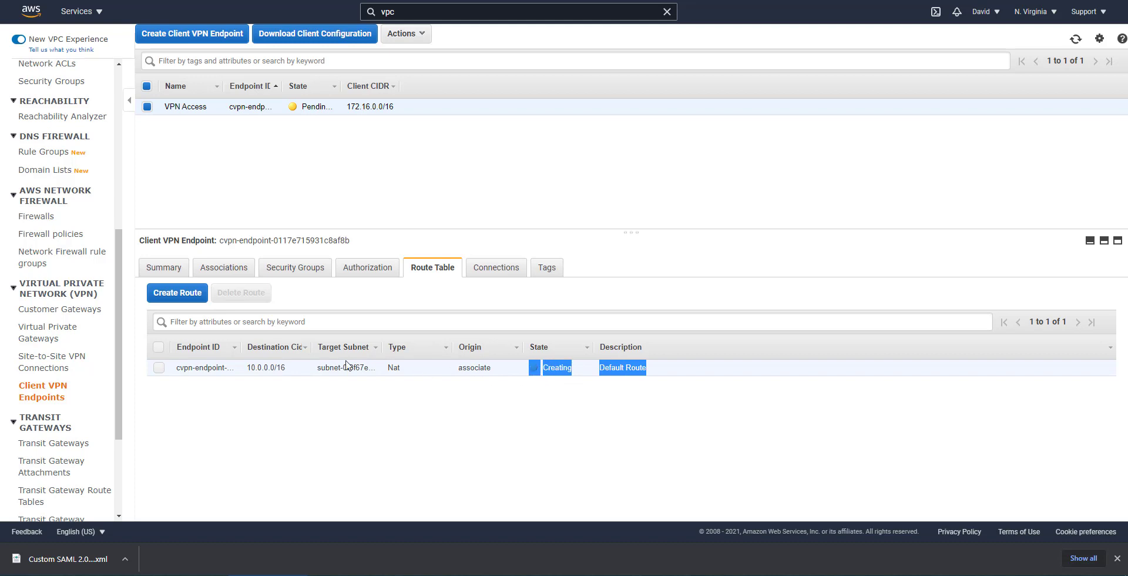
{"action": "left_click_drag", "start_coordinate": [289, 368], "coordinate": [246, 369]}
{"action": "left_click", "coordinate": [254, 370]}
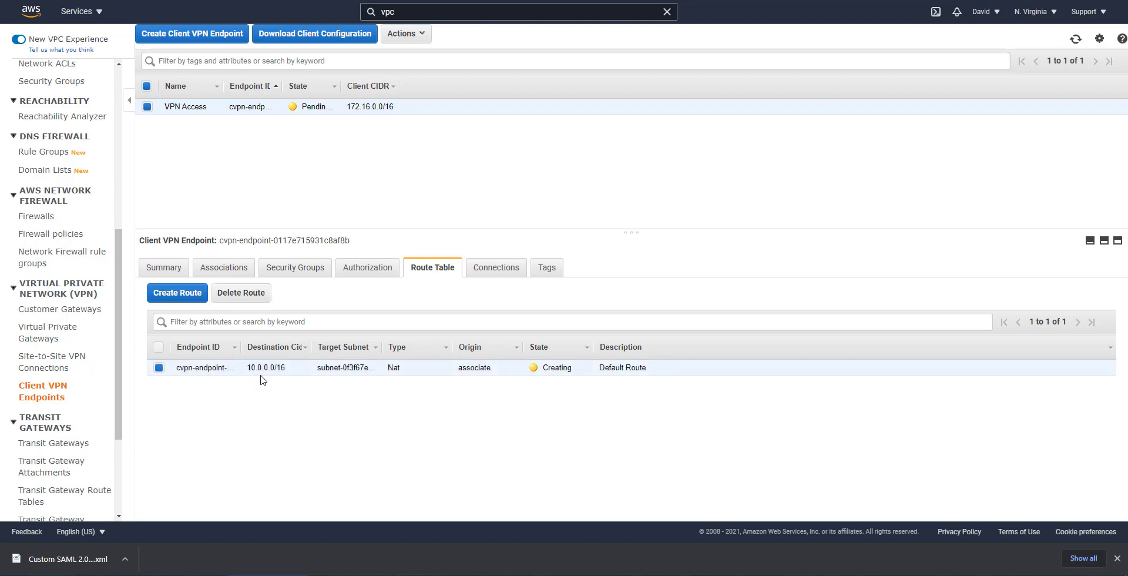
{"action": "left_click", "coordinate": [356, 270]}
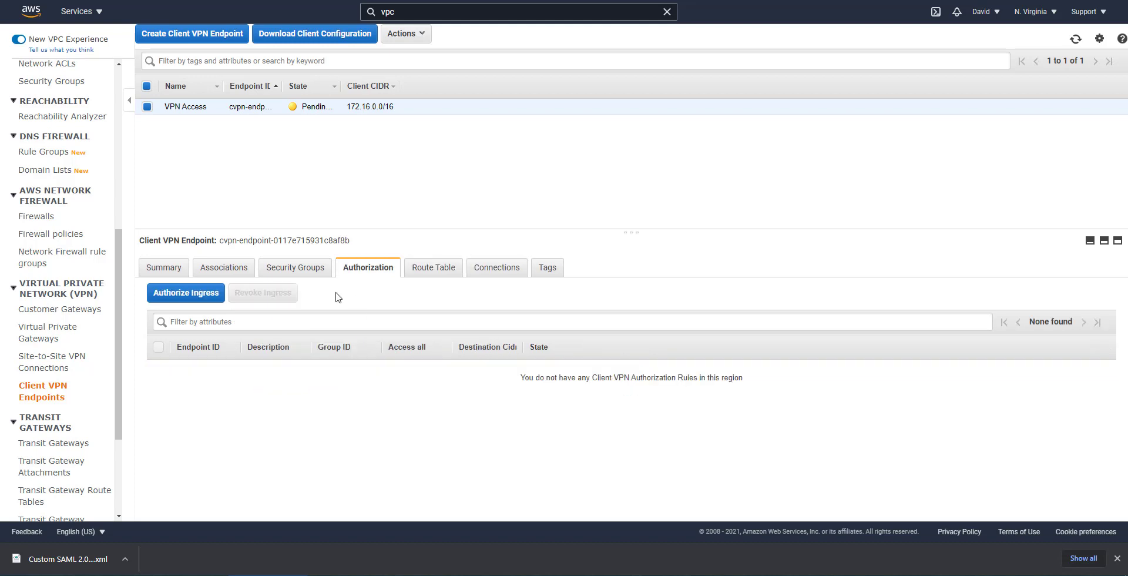
{"action": "left_click", "coordinate": [162, 300]}
{"action": "left_click", "coordinate": [200, 142]}
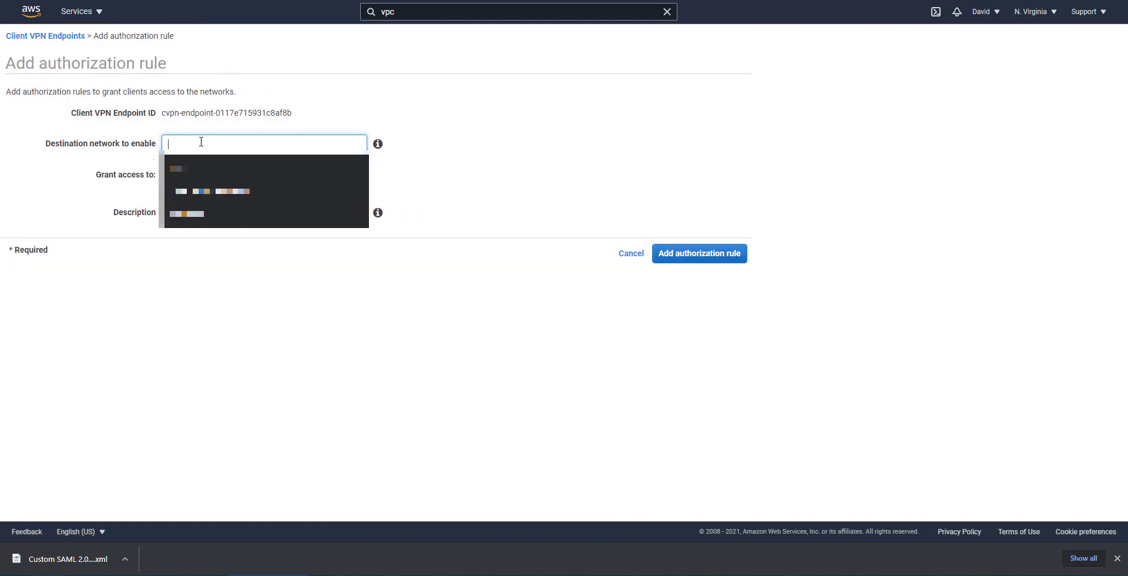
{"action": "type", "text": "10.0.0.0/16"}
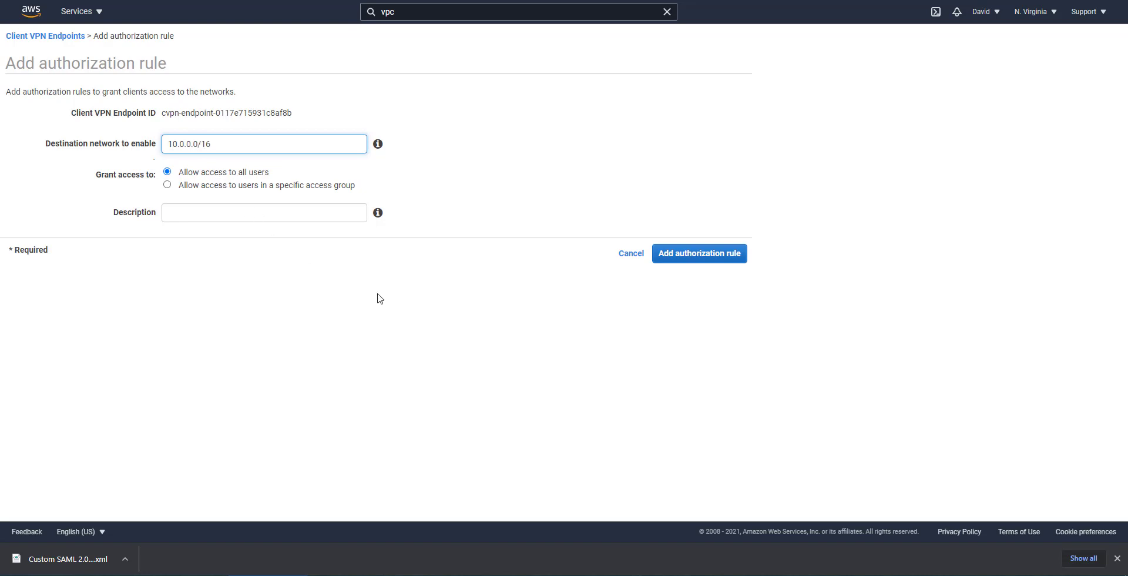
{"action": "left_click", "coordinate": [677, 258]}
{"action": "left_click", "coordinate": [540, 138]}
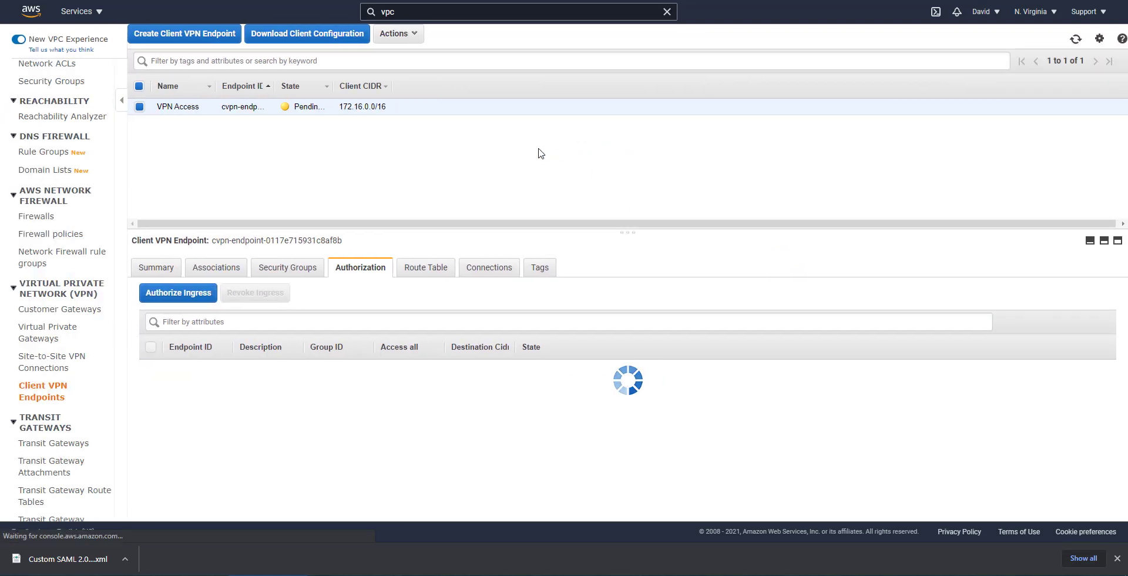
Step: Download the client configuration file for the VPN Access endpoint
{"action": "left_click", "coordinate": [290, 38]}
{"action": "left_click", "coordinate": [783, 320]}
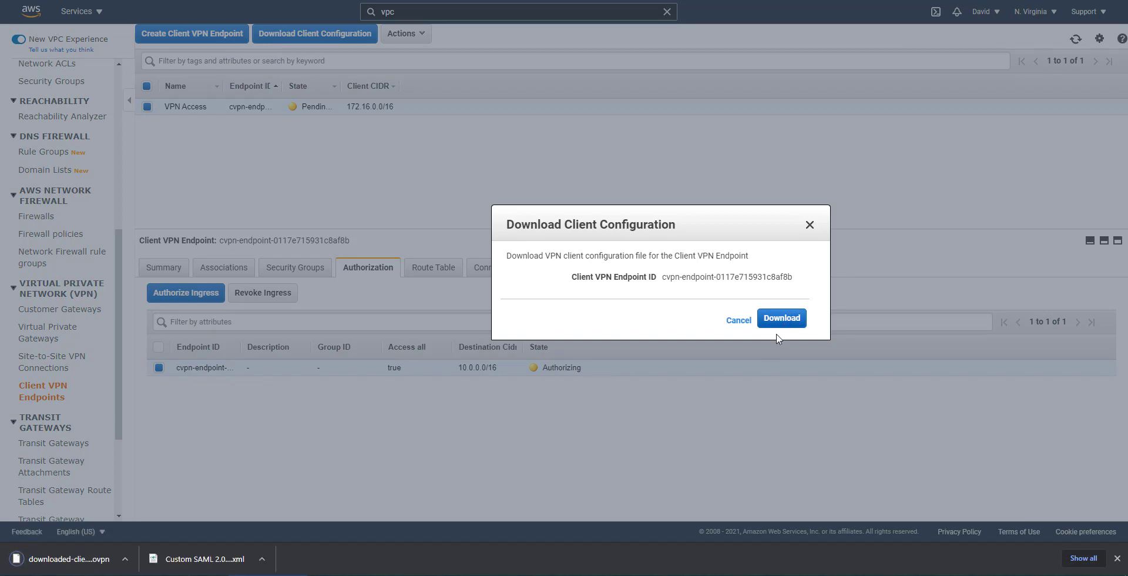
{"action": "left_click", "coordinate": [739, 320]}
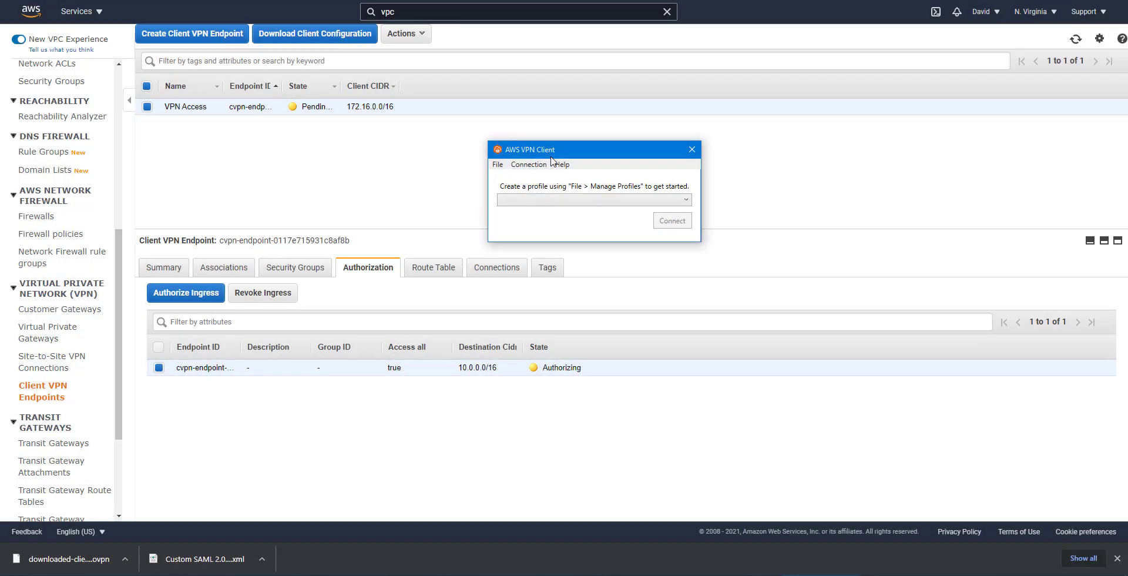
Step: In AWS VPN Client, add a profile named VPN using downloaded-client-config (1).ovpn as its configuration file
{"action": "left_click", "coordinate": [428, 184]}
{"action": "left_click", "coordinate": [497, 165]}
{"action": "left_click", "coordinate": [504, 178]}
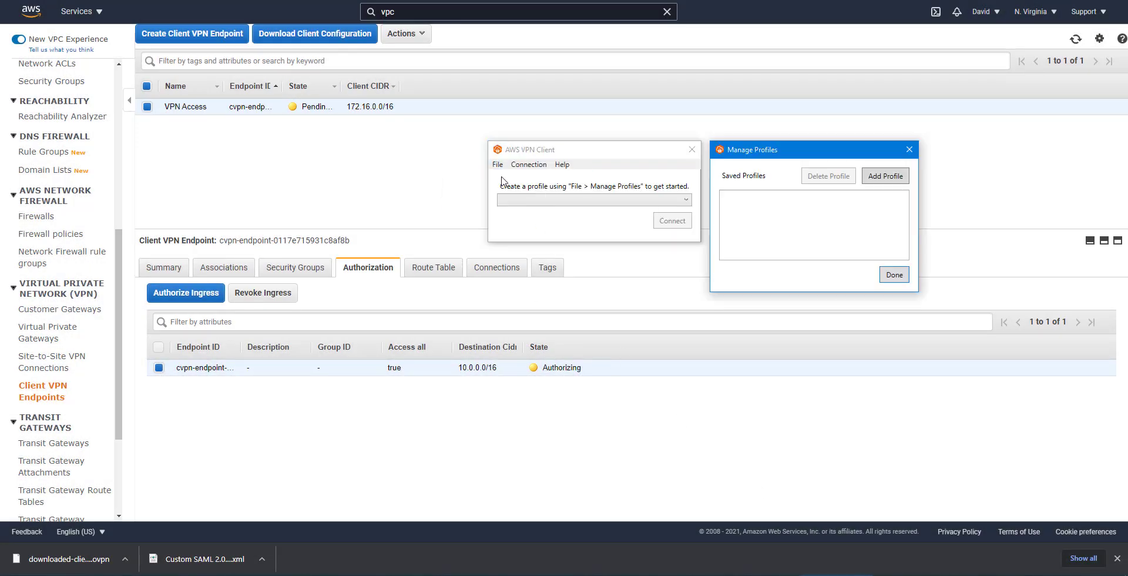
{"action": "left_click", "coordinate": [881, 175]}
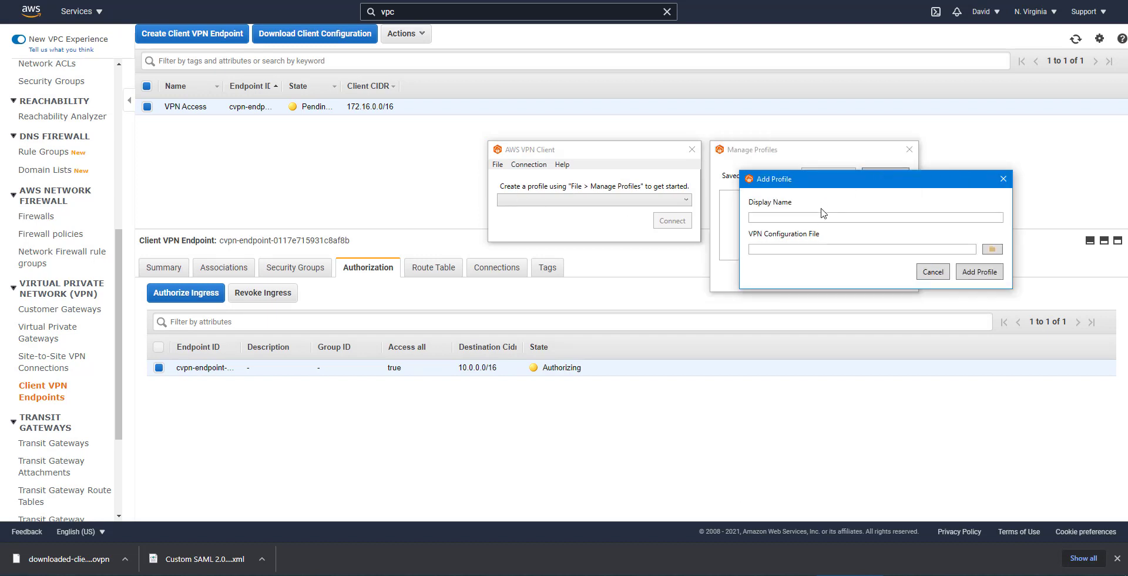
{"action": "left_click", "coordinate": [992, 249]}
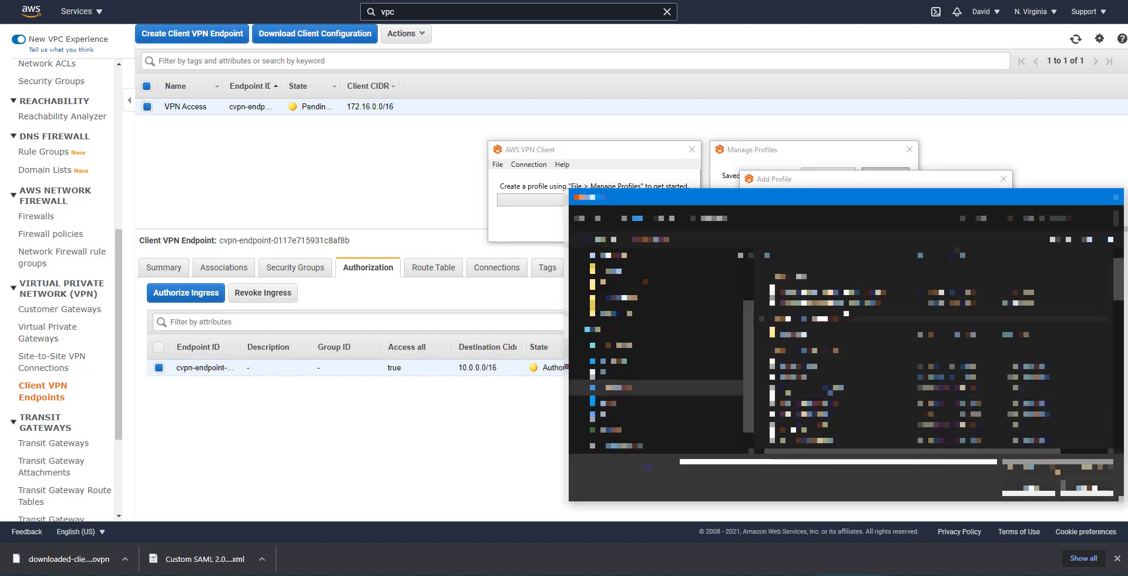
{"action": "double_click", "coordinate": [850, 292]}
{"action": "left_click", "coordinate": [829, 218]}
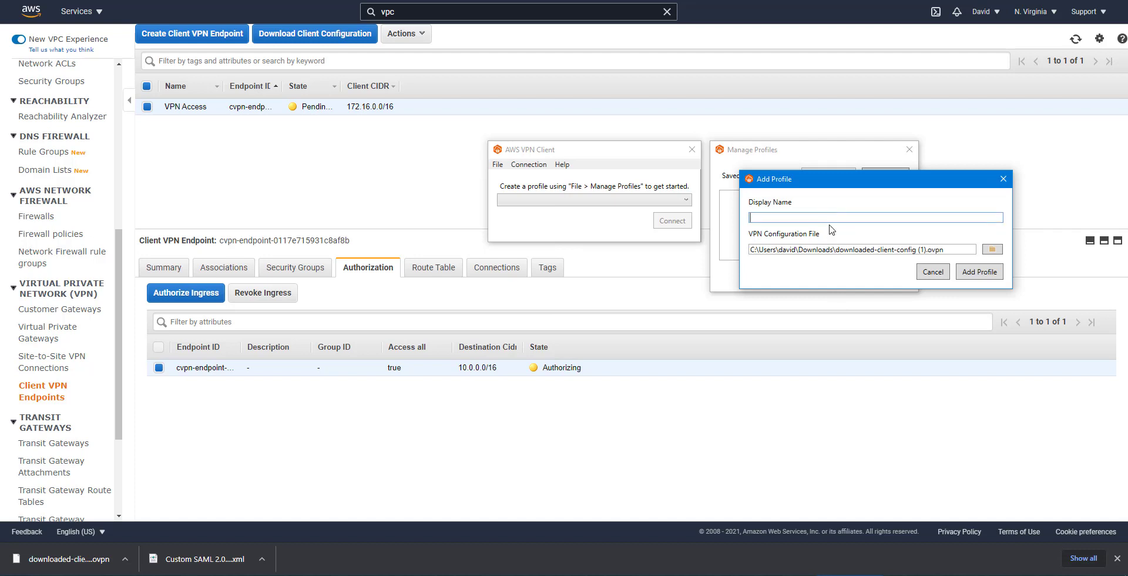
{"action": "left_click", "coordinate": [980, 271]}
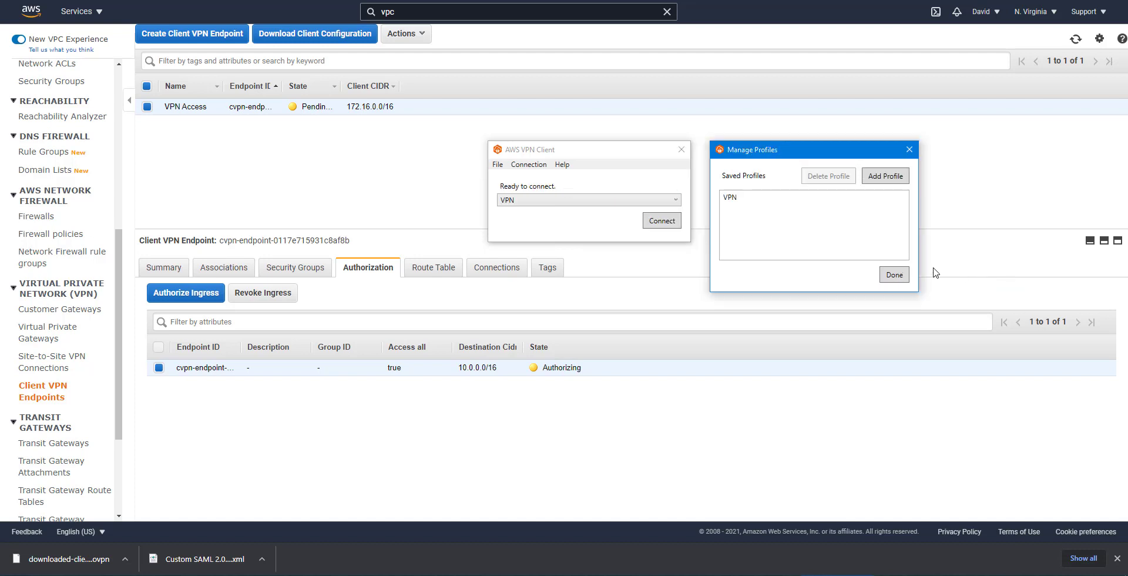
{"action": "left_click", "coordinate": [892, 275]}
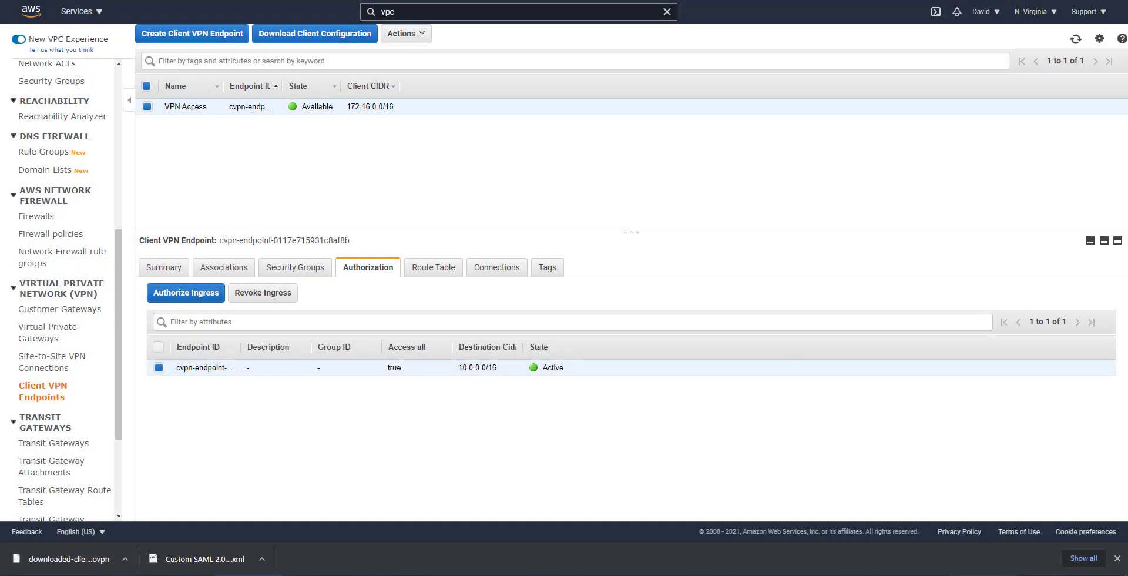
Step: Switch back to AWS VPN Client and connect with the VPN profile through the browser sign-in
{"action": "left_click", "coordinate": [714, 574]}
{"action": "left_click", "coordinate": [663, 223]}
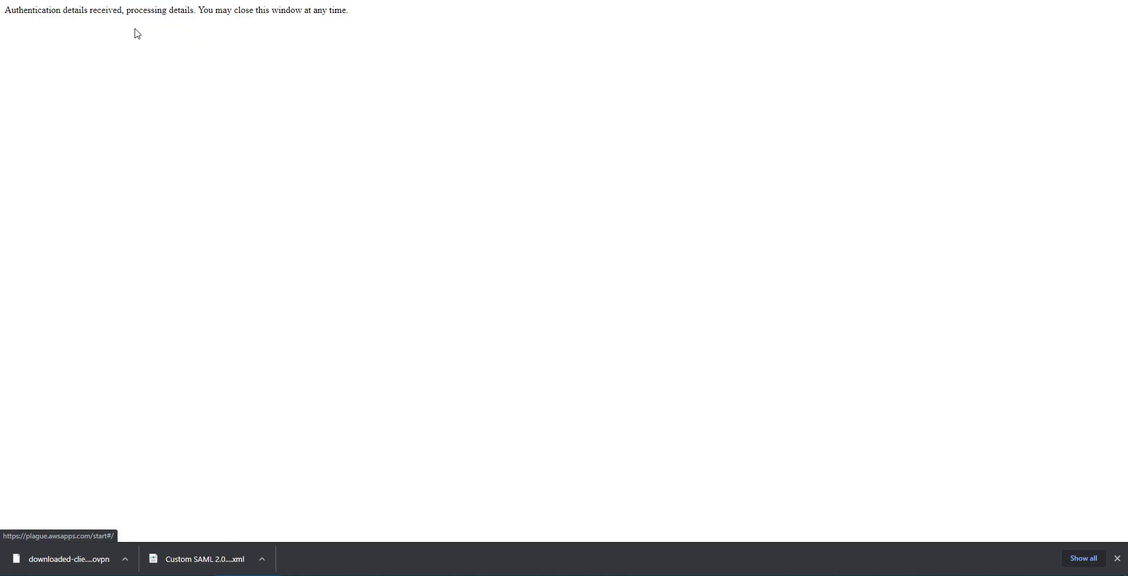
{"action": "left_click_drag", "start_coordinate": [8, 10], "coordinate": [410, 41]}
{"action": "left_click", "coordinate": [795, 25]}
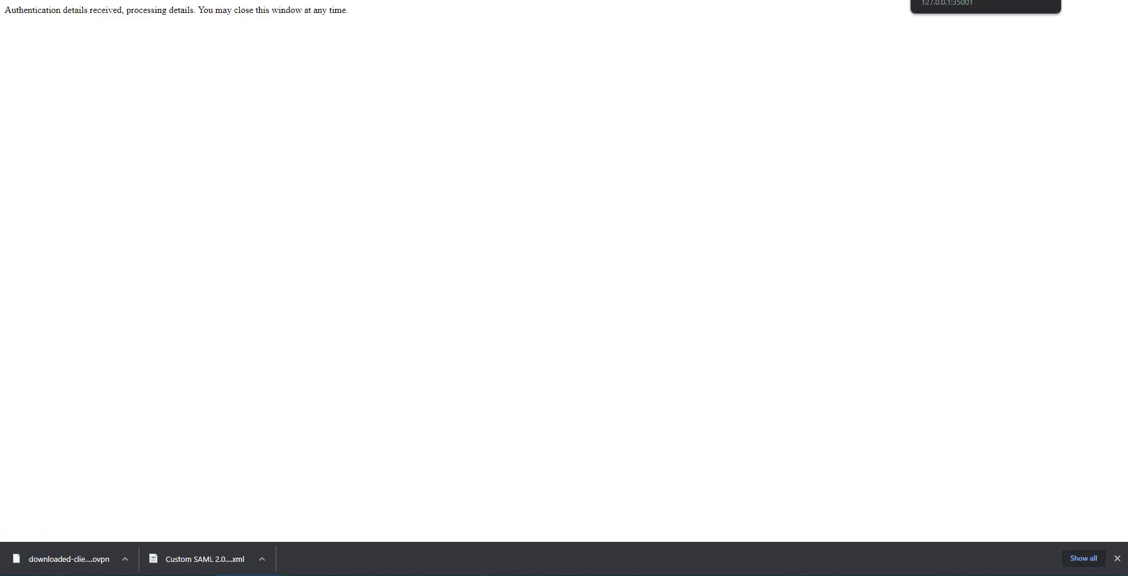
Step: Close the authentication confirmation page and check the VPN profile's connection status in AWS VPN Client
{"action": "left_click", "coordinate": [993, 0]}
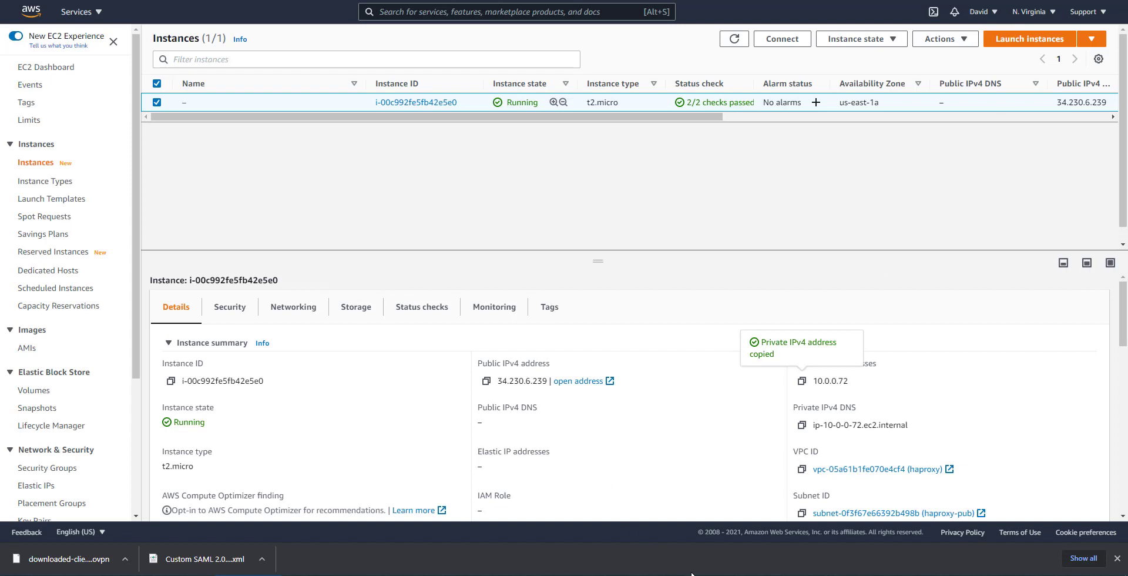
{"action": "left_click", "coordinate": [710, 574]}
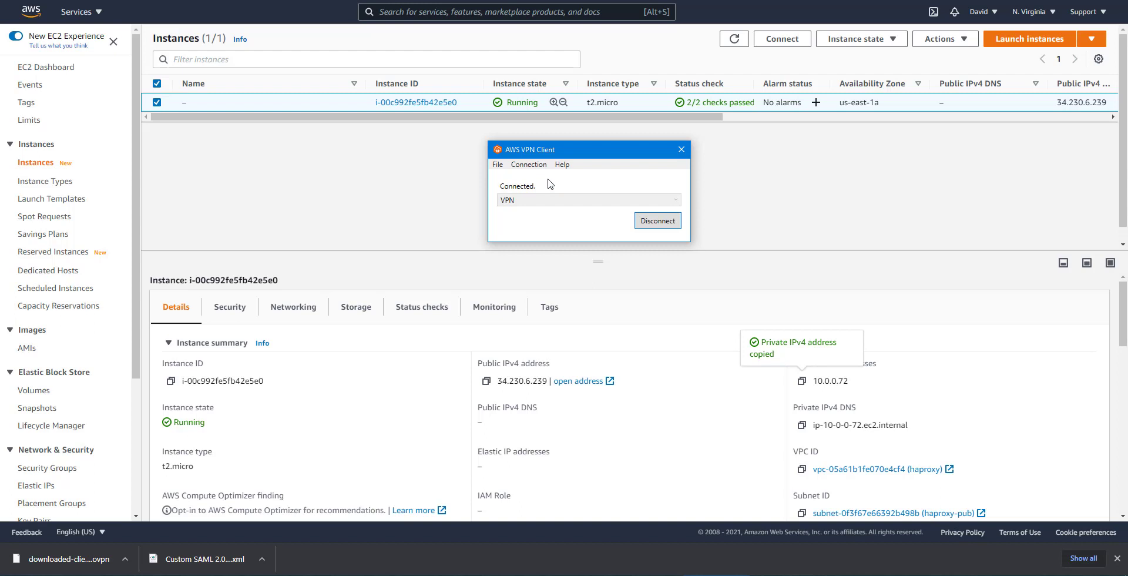
{"action": "left_click", "coordinate": [423, 203]}
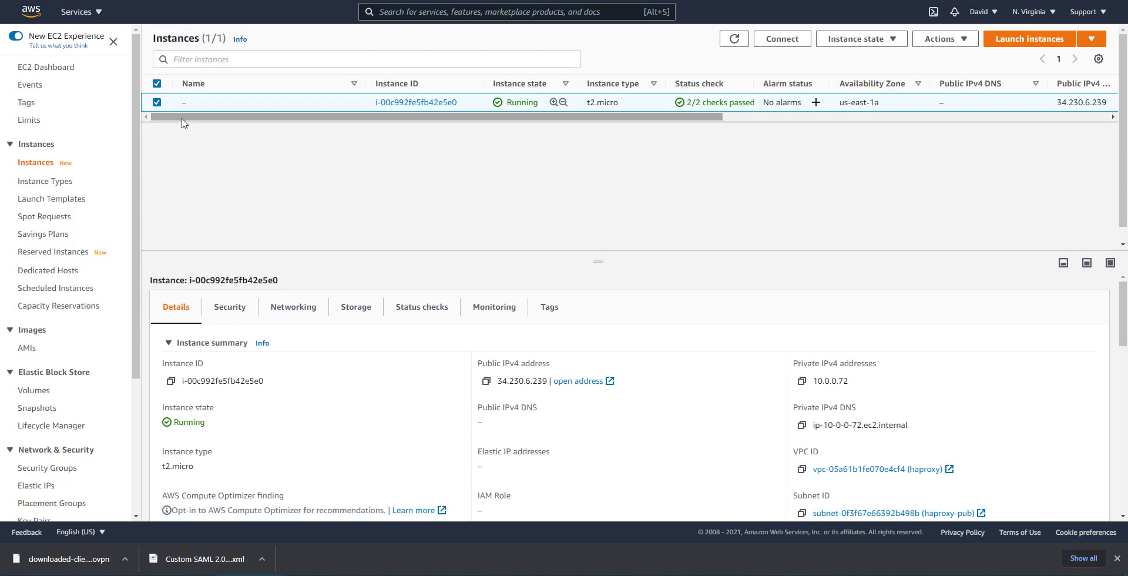
Step: Refresh the EC2 instances list, select the running t2.micro instance and copy its private IPv4 address
{"action": "left_click", "coordinate": [734, 39]}
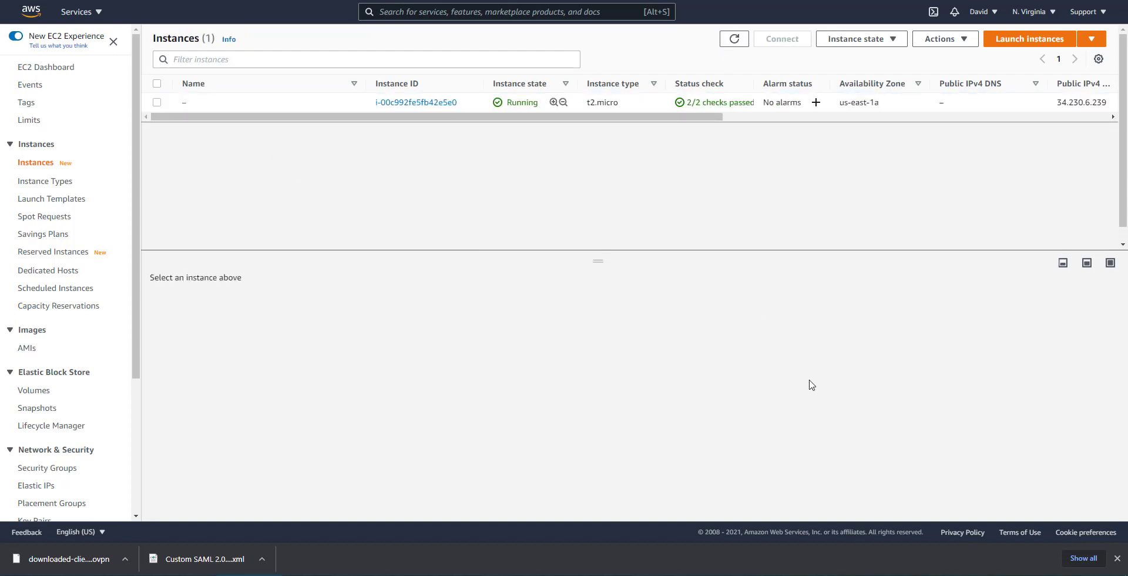
{"action": "left_click", "coordinate": [180, 99]}
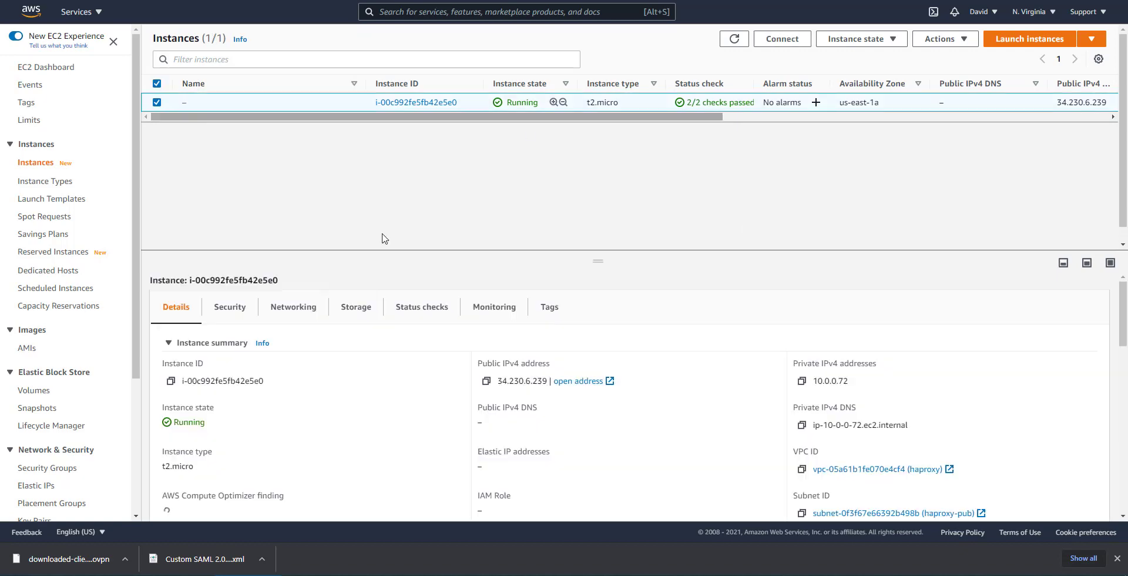
{"action": "left_click", "coordinate": [802, 380]}
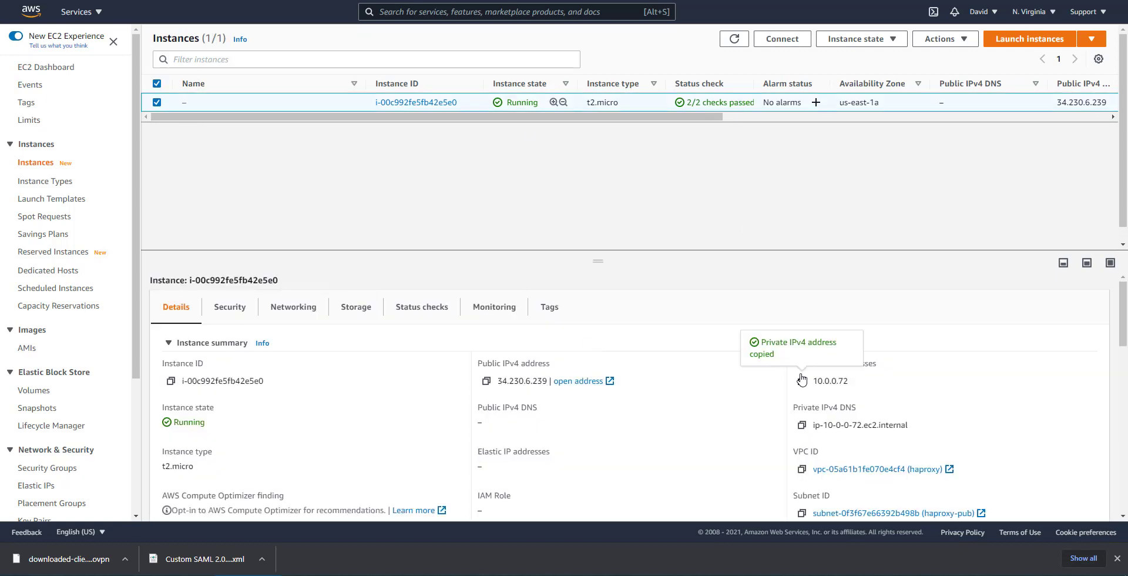
Step: Open a Windows command prompt and ping the instance's private address 10.0.0.72, stopping after a couple of replies
{"action": "key", "text": "super+r"}
{"action": "type", "text": "cmd"}
{"action": "key", "text": "Return"}
{"action": "type", "text": "ping"}
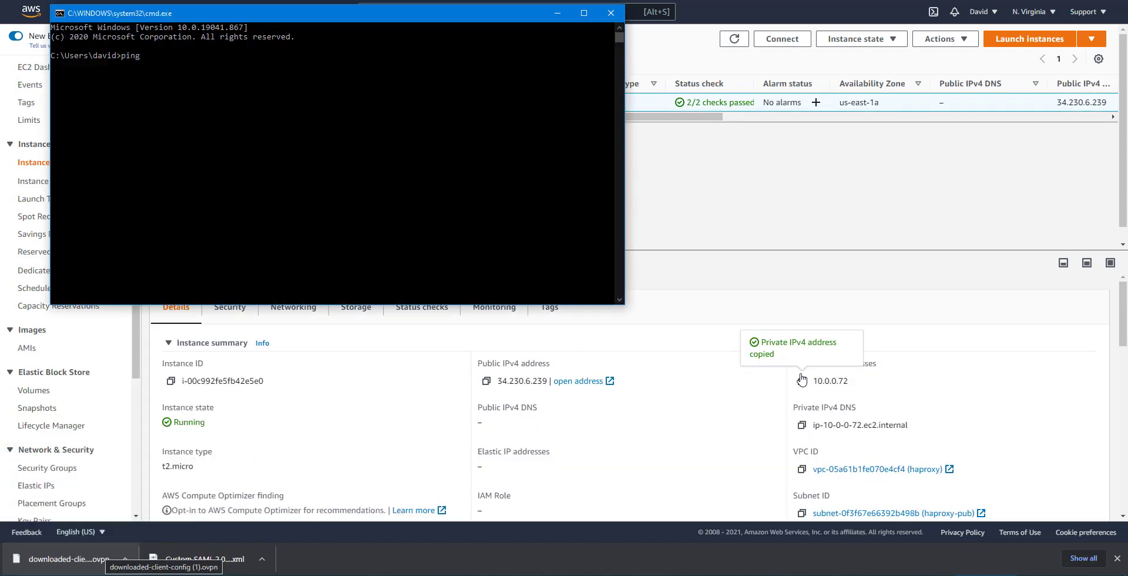
{"action": "key", "text": "ctrl+v"}
{"action": "key", "text": "Return"}
{"action": "key", "text": "ctrl+c"}
Step: Test SSH access to 10.0.0.72, answer no to the host authenticity question, and close the command prompt
{"action": "type", "text": "ssh"}
{"action": "key", "text": "ctrl+v"}
{"action": "key", "text": "Return"}
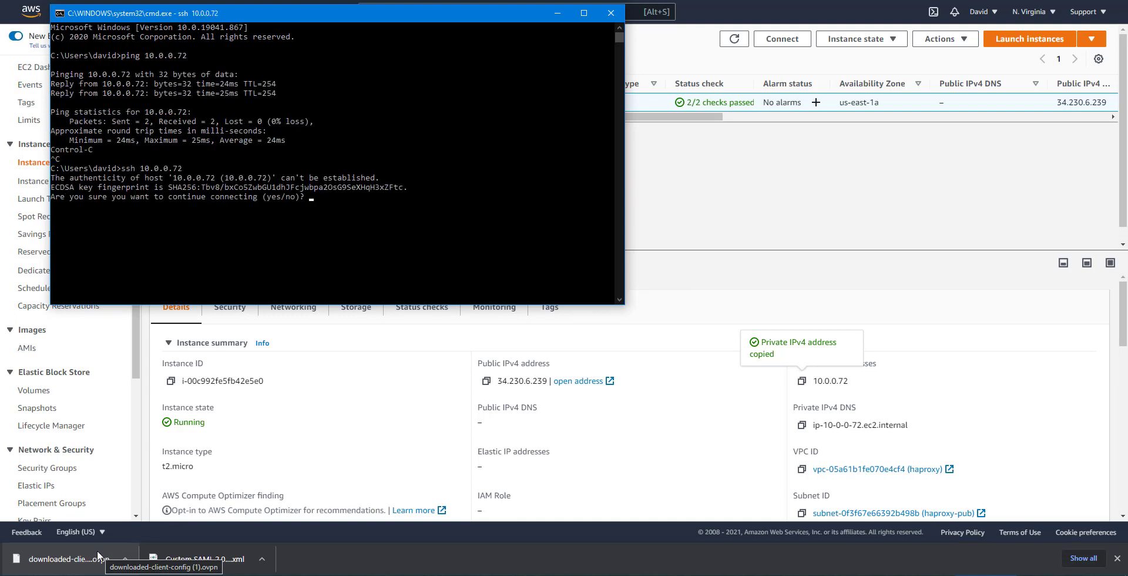
{"action": "key", "text": "Return"}
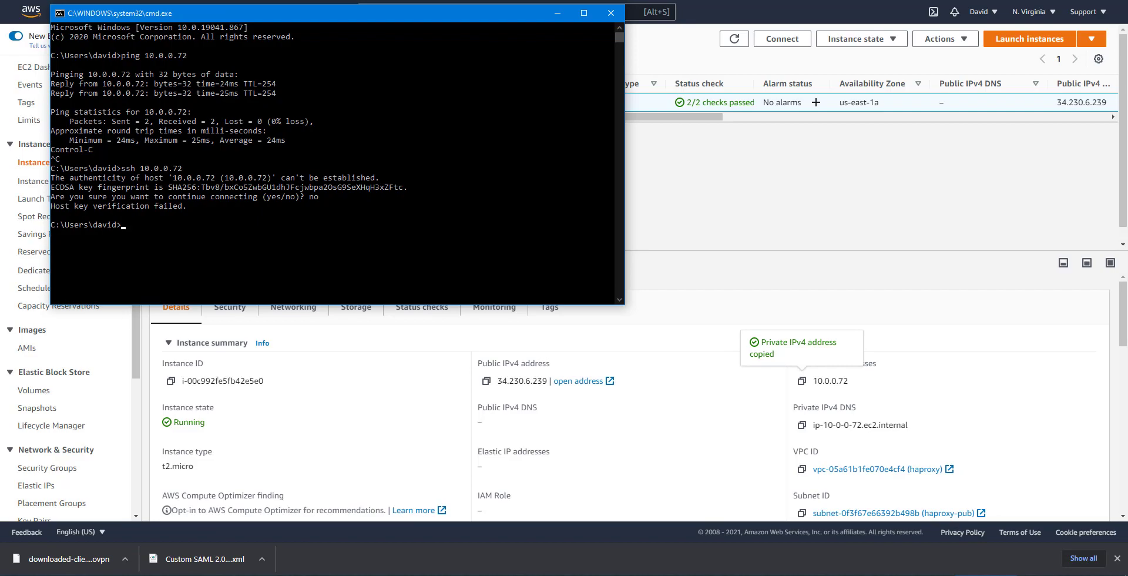
{"action": "left_click", "coordinate": [611, 13]}
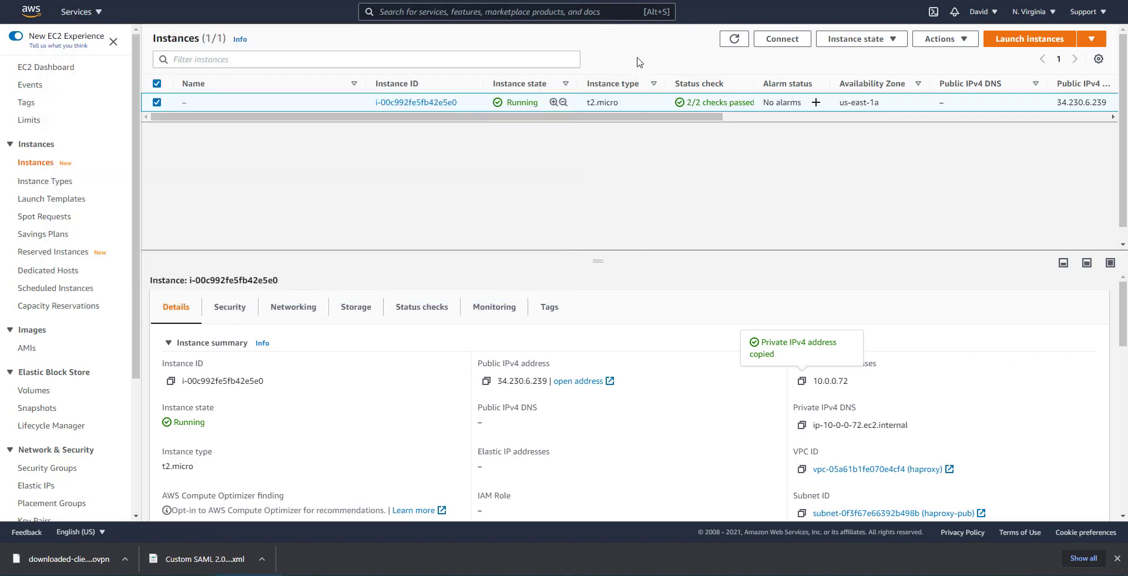